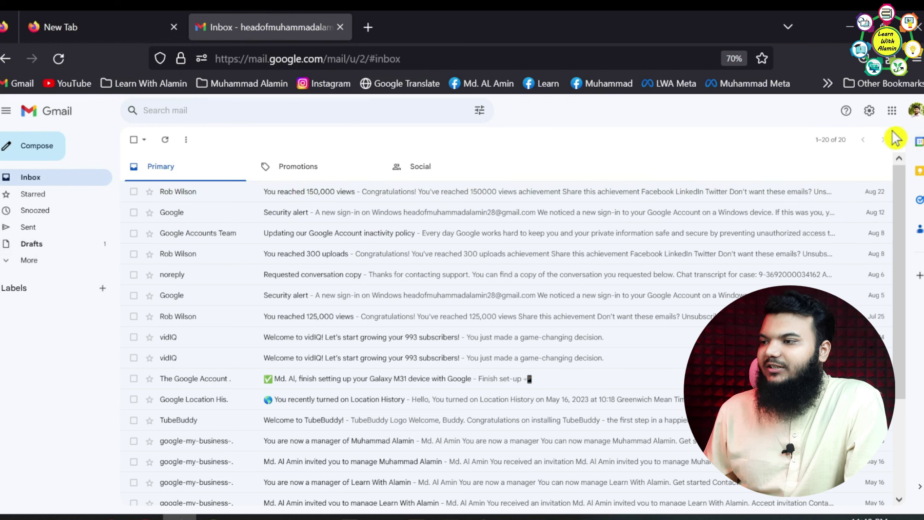
Step: Look through the Google apps list in Gmail to locate Blogger
{"action": "left_click", "coordinate": [892, 111]}
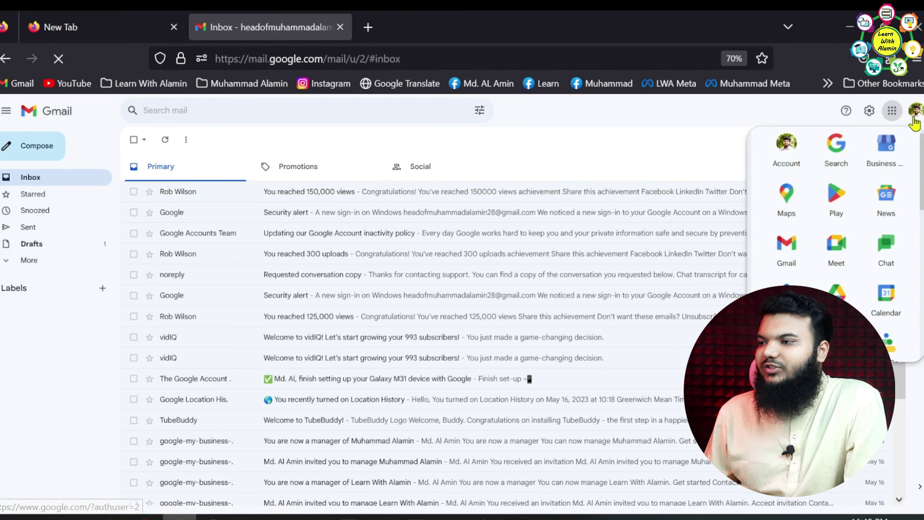
{"action": "scroll", "coordinate": [825, 235], "scroll_direction": "down", "scroll_amount": 3}
{"action": "scroll", "coordinate": [825, 234], "scroll_direction": "down", "scroll_amount": 3}
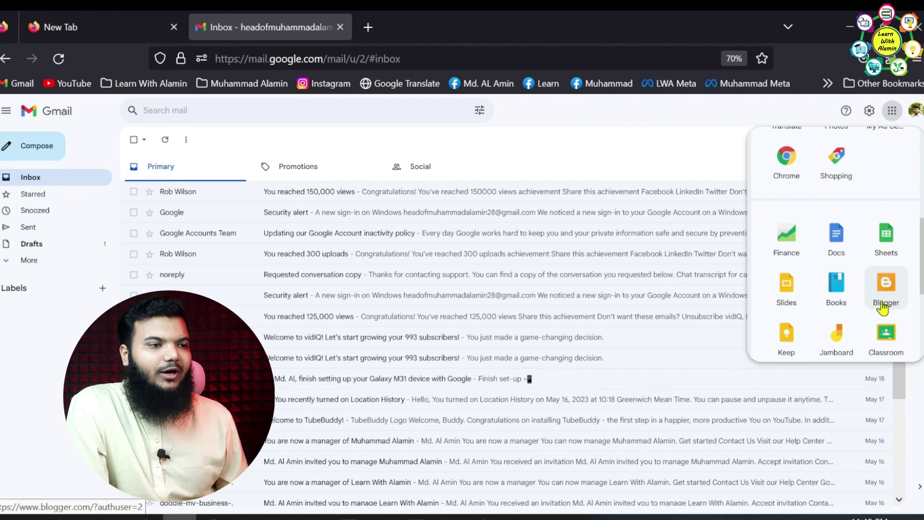
Step: Search Google for "google blogger" in a new tab
{"action": "left_click", "coordinate": [367, 27]}
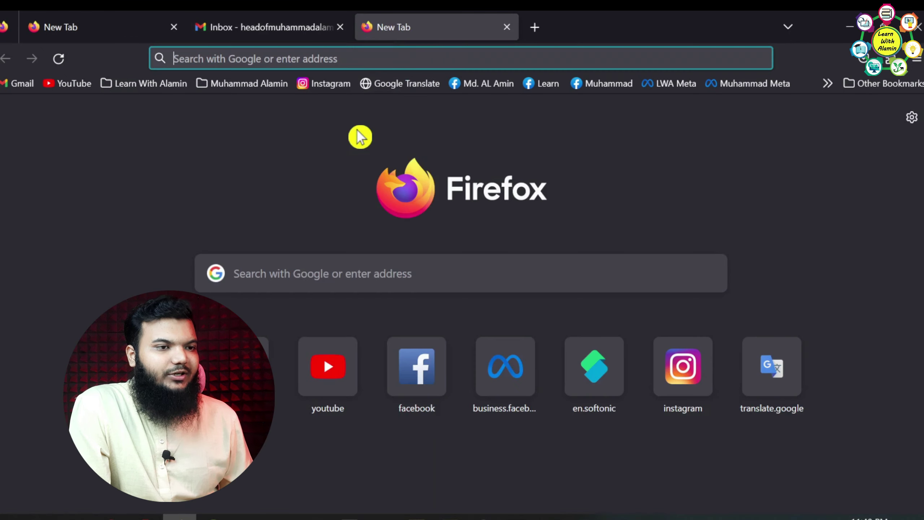
{"action": "type", "text": "goo"}
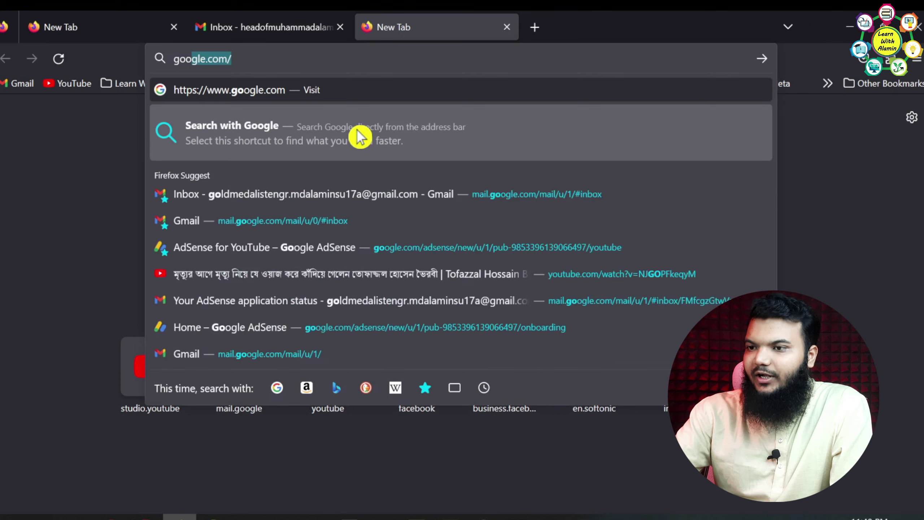
{"action": "type", "text": "gle "}
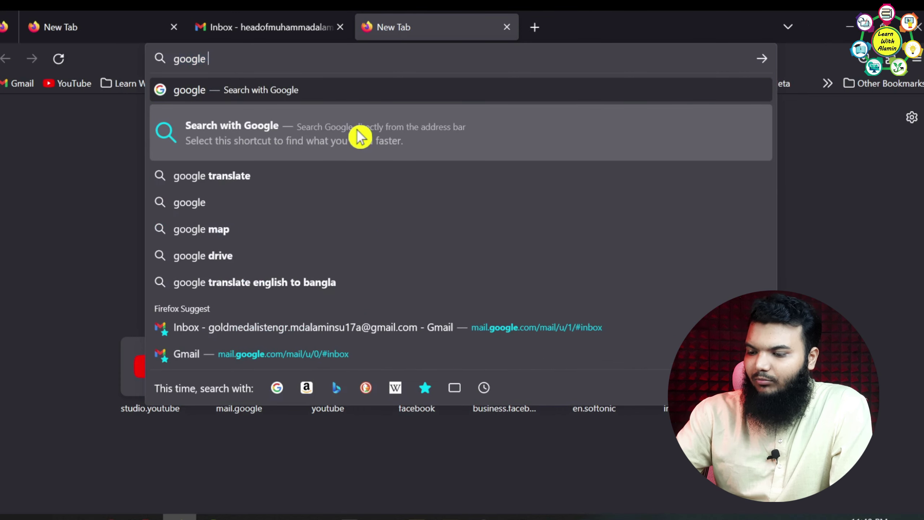
{"action": "type", "text": "blo"}
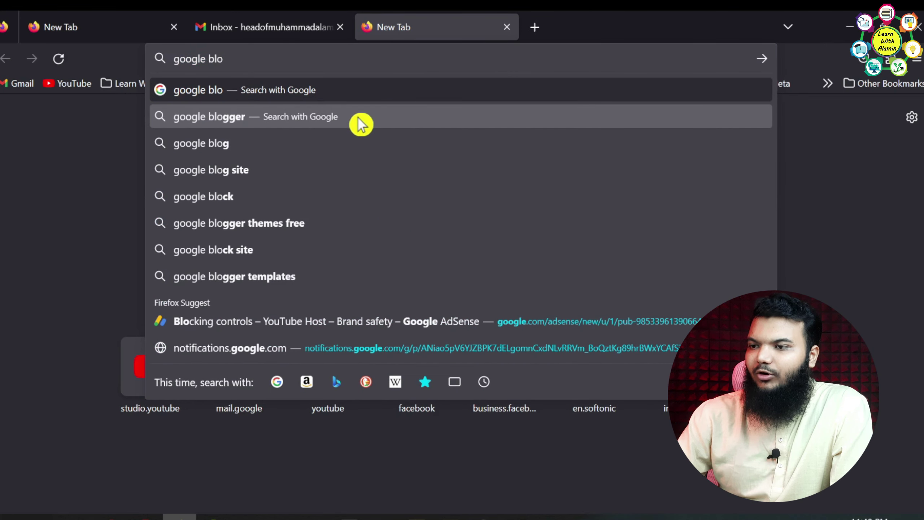
{"action": "left_click", "coordinate": [360, 122]}
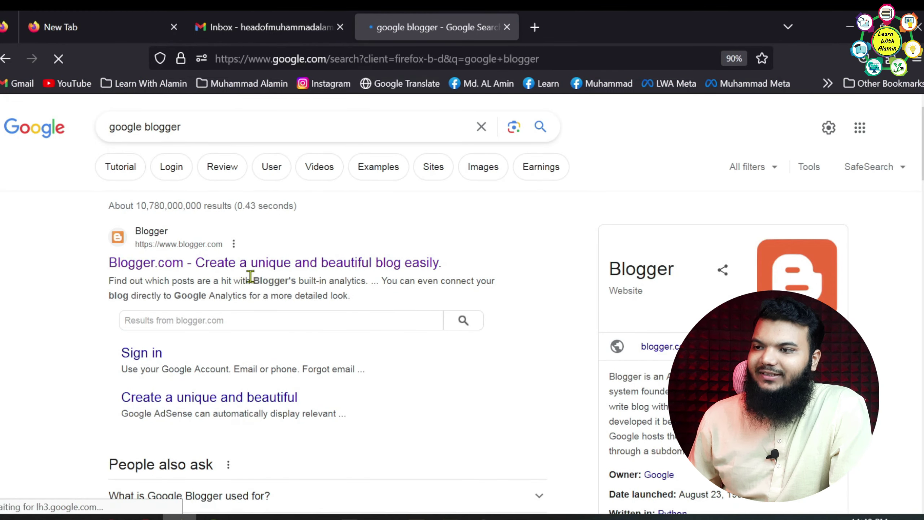
Step: Open Blogger from the Google apps list of the Gmail inbox
{"action": "left_click", "coordinate": [295, 25]}
{"action": "left_click", "coordinate": [891, 111]}
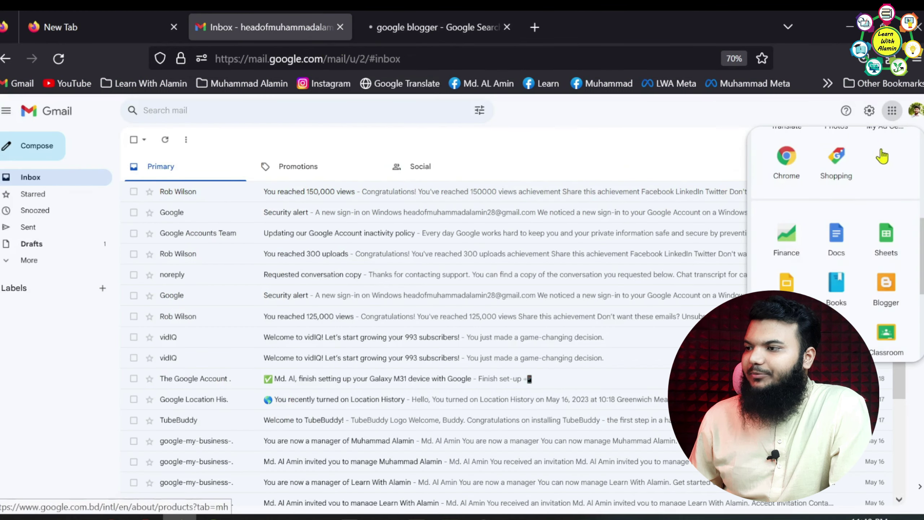
{"action": "scroll", "coordinate": [876, 225], "scroll_direction": "down", "scroll_amount": 5}
{"action": "scroll", "coordinate": [887, 279], "scroll_direction": "up", "scroll_amount": 3}
{"action": "left_click", "coordinate": [886, 201]}
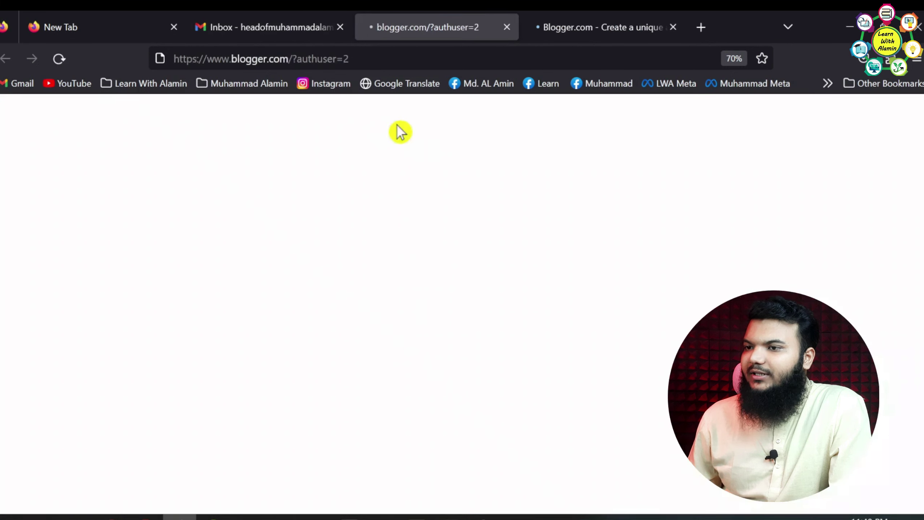
Step: Compare the two open Blogger home pages and close the one launched from the Google apps list
{"action": "left_click", "coordinate": [601, 24]}
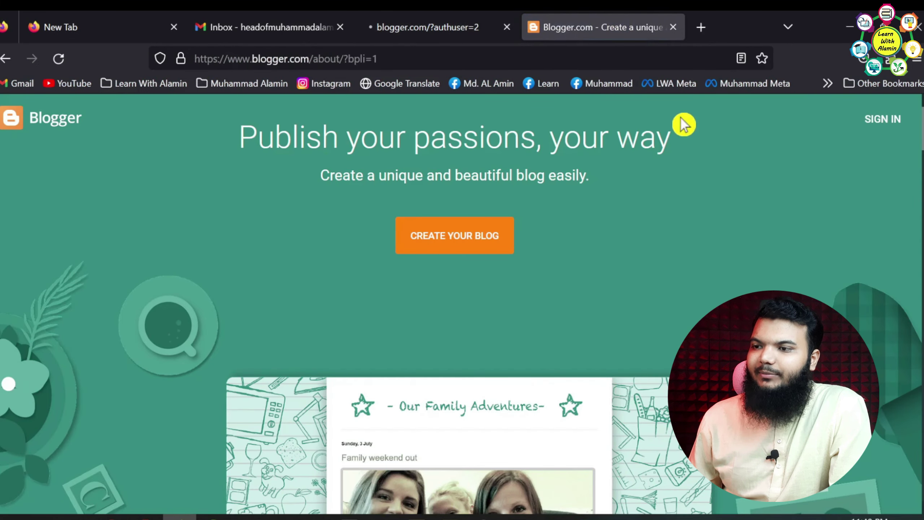
{"action": "left_click", "coordinate": [512, 21]}
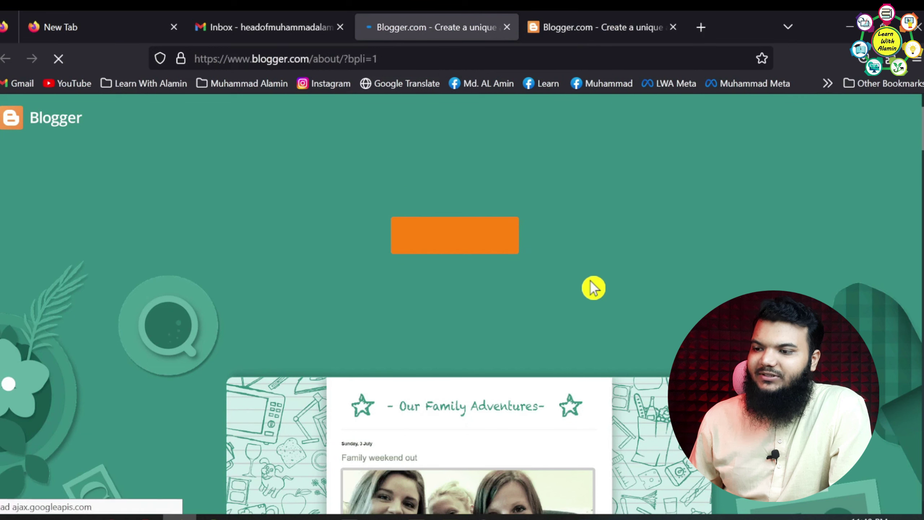
{"action": "left_click", "coordinate": [586, 25]}
{"action": "left_click", "coordinate": [451, 18]}
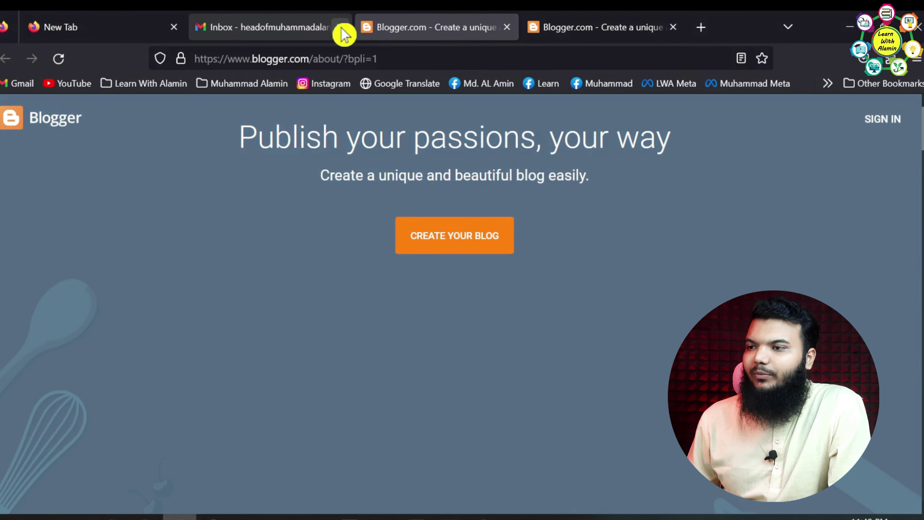
{"action": "left_click", "coordinate": [507, 28]}
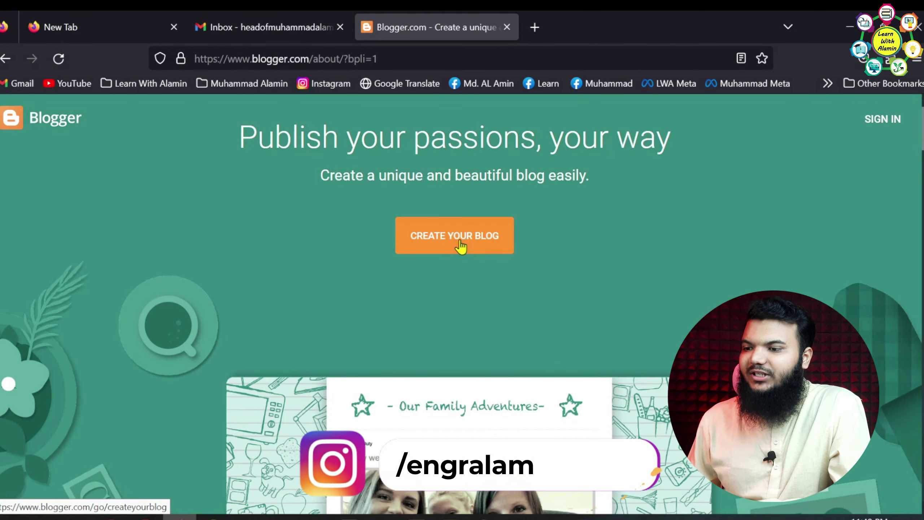
Step: Start creating a blog with the third listed Google account, review the cookie notice and activate the blog title field
{"action": "left_click", "coordinate": [461, 246]}
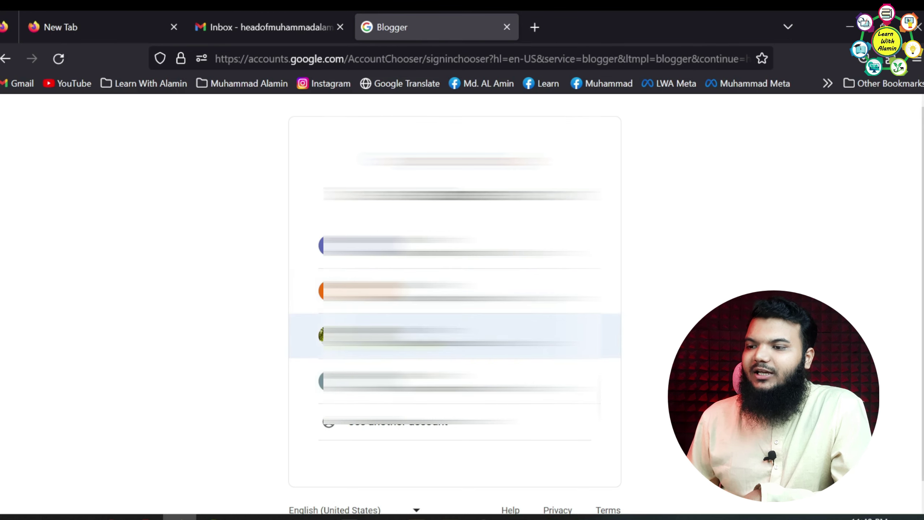
{"action": "left_click", "coordinate": [443, 345]}
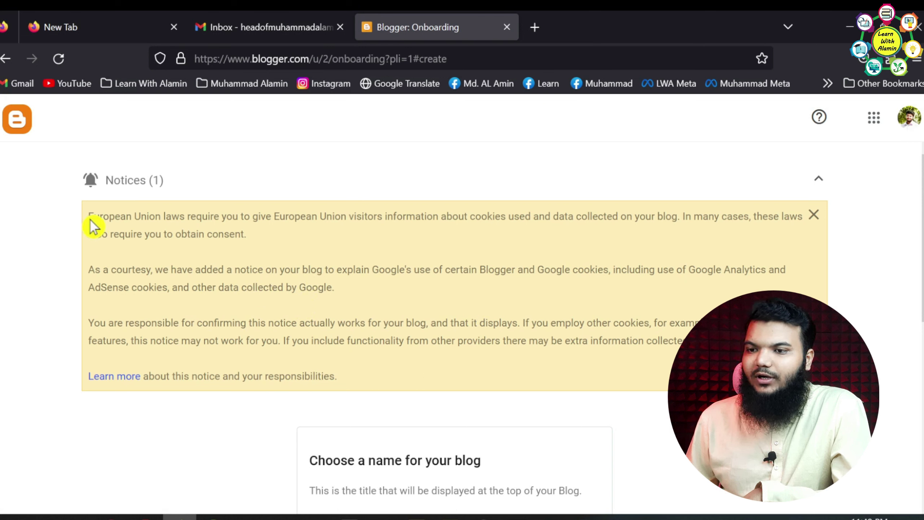
{"action": "left_click_drag", "start_coordinate": [92, 220], "coordinate": [371, 384]}
{"action": "left_click", "coordinate": [368, 362]}
{"action": "scroll", "coordinate": [374, 332], "scroll_direction": "down", "scroll_amount": 5}
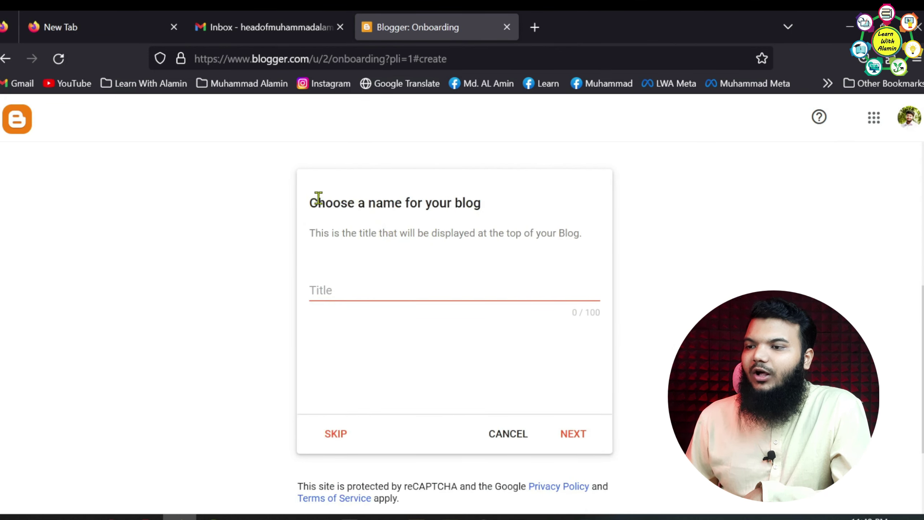
{"action": "left_click", "coordinate": [396, 283]}
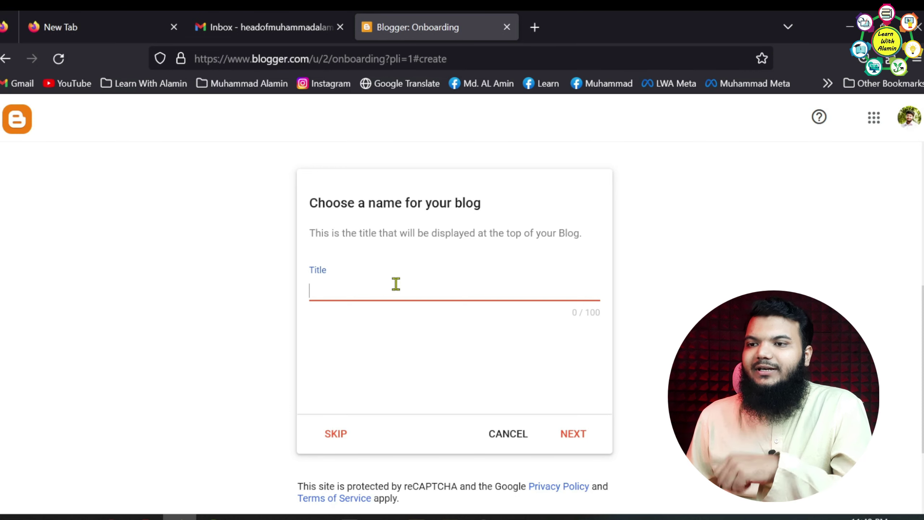
Step: Open the bookmarked Learn With Alamin YouTube channel and the bookmarked personal YouTube channel in new tabs
{"action": "left_click", "coordinate": [142, 86]}
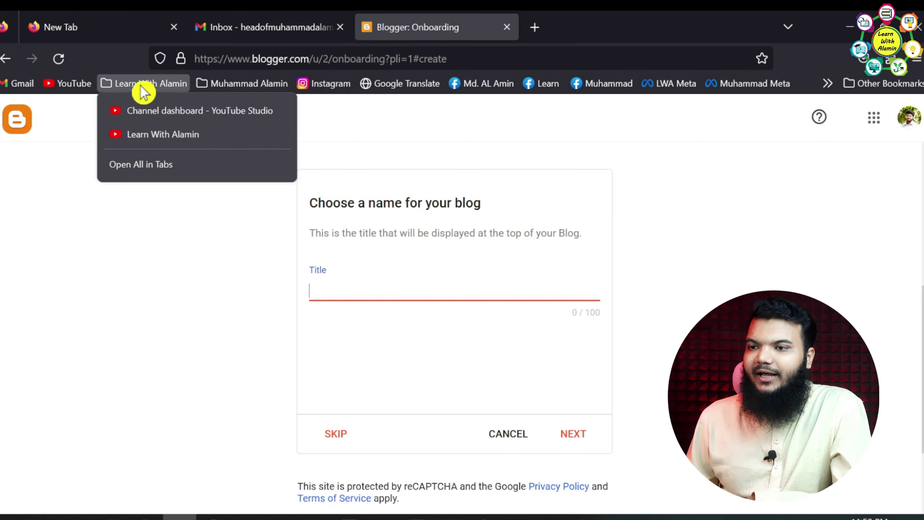
{"action": "right_click", "coordinate": [145, 135]}
{"action": "left_click", "coordinate": [168, 146]}
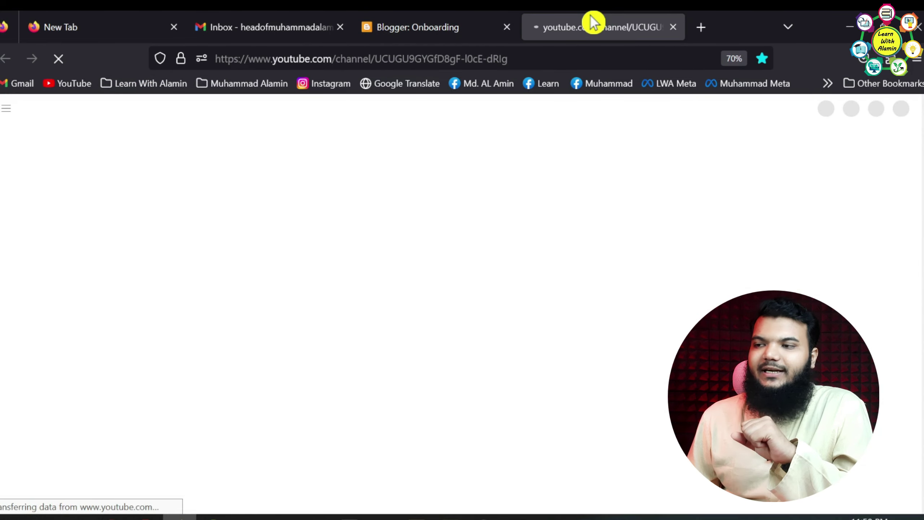
{"action": "left_click", "coordinate": [248, 84]}
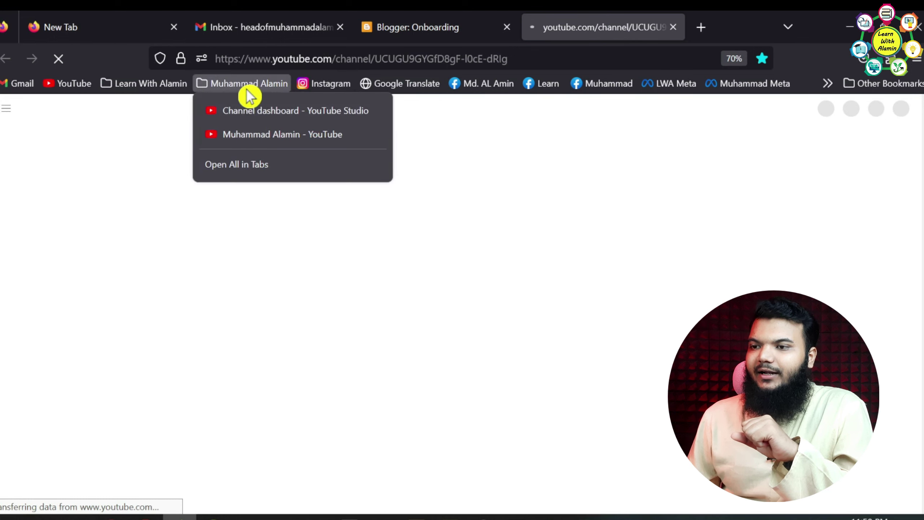
{"action": "right_click", "coordinate": [254, 135]}
{"action": "left_click", "coordinate": [257, 140]}
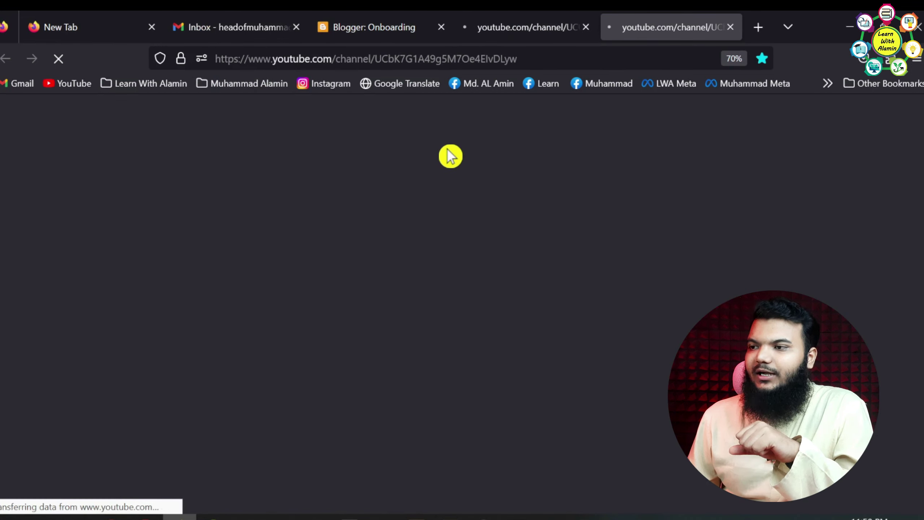
Step: Examine the uploaded videos on both YouTube channels to compare their content
{"action": "left_click", "coordinate": [491, 23]}
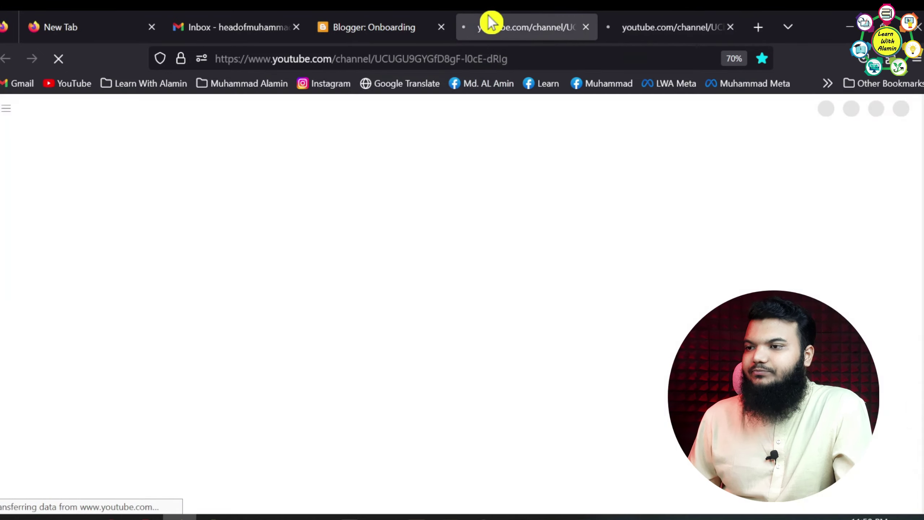
{"action": "left_click", "coordinate": [658, 24]}
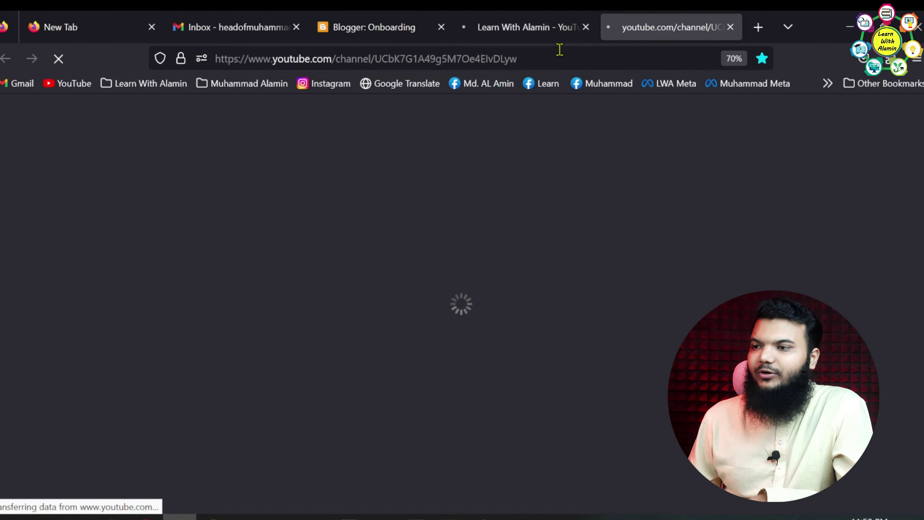
{"action": "left_click", "coordinate": [517, 24]}
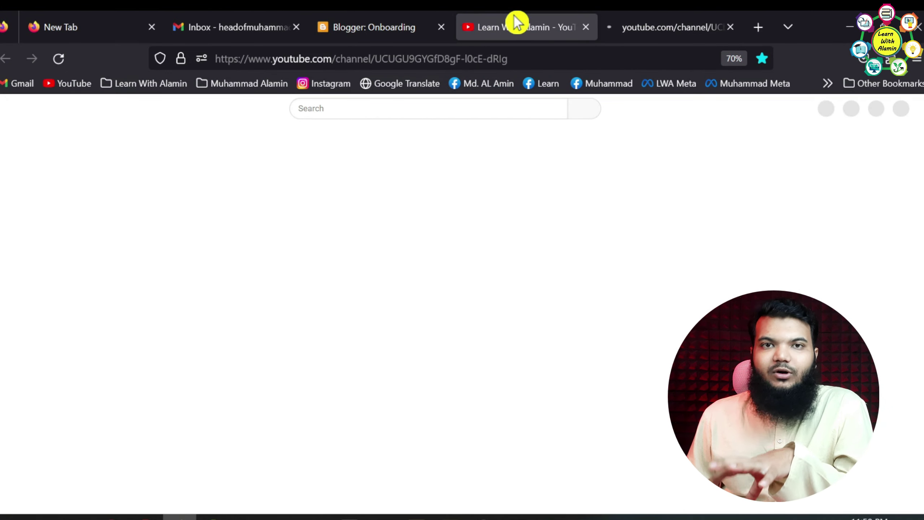
{"action": "left_click", "coordinate": [630, 24]}
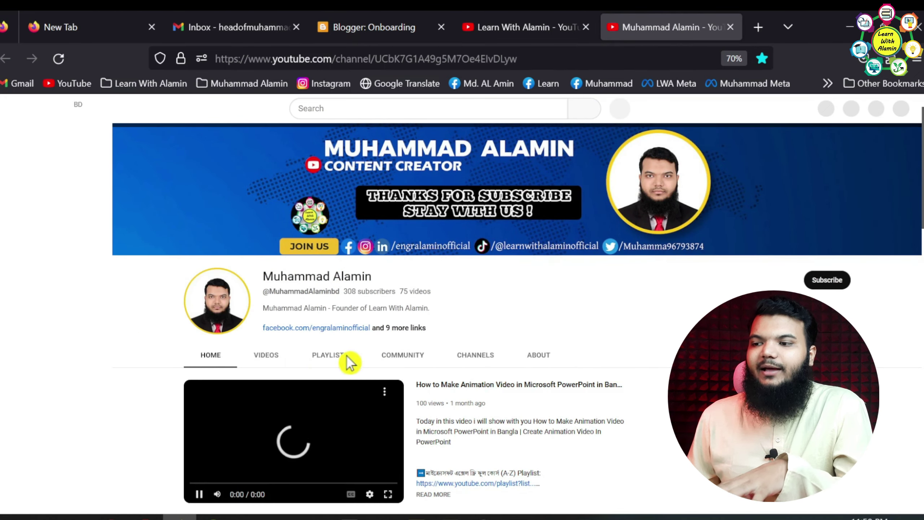
{"action": "left_click", "coordinate": [264, 359]}
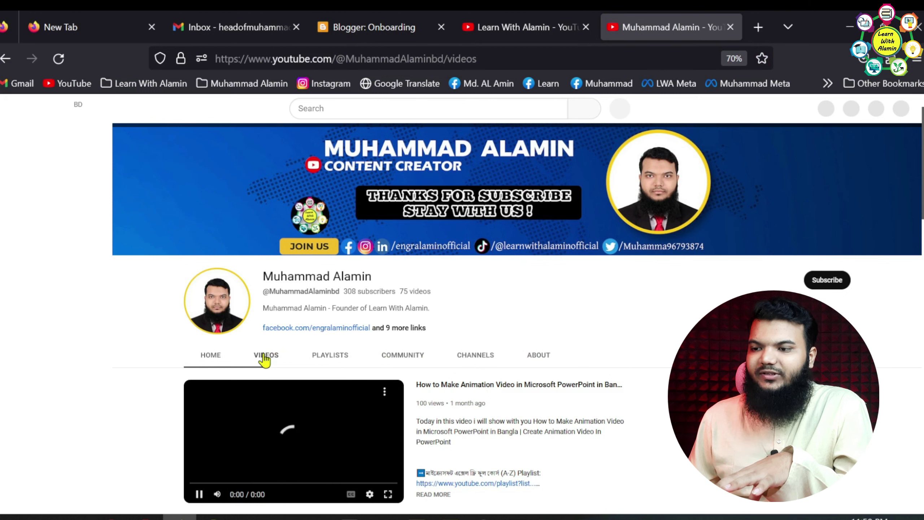
{"action": "left_click", "coordinate": [531, 23]}
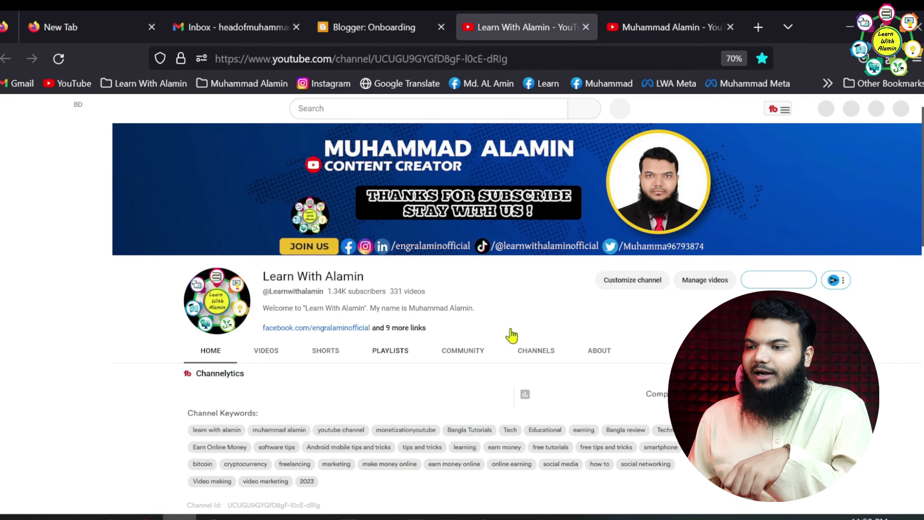
{"action": "left_click", "coordinate": [271, 351]}
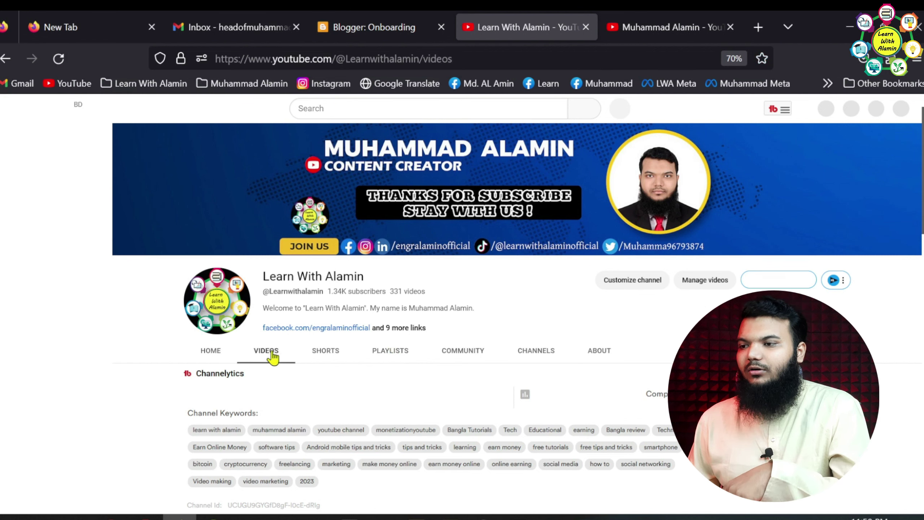
{"action": "scroll", "coordinate": [666, 338], "scroll_direction": "down", "scroll_amount": 3}
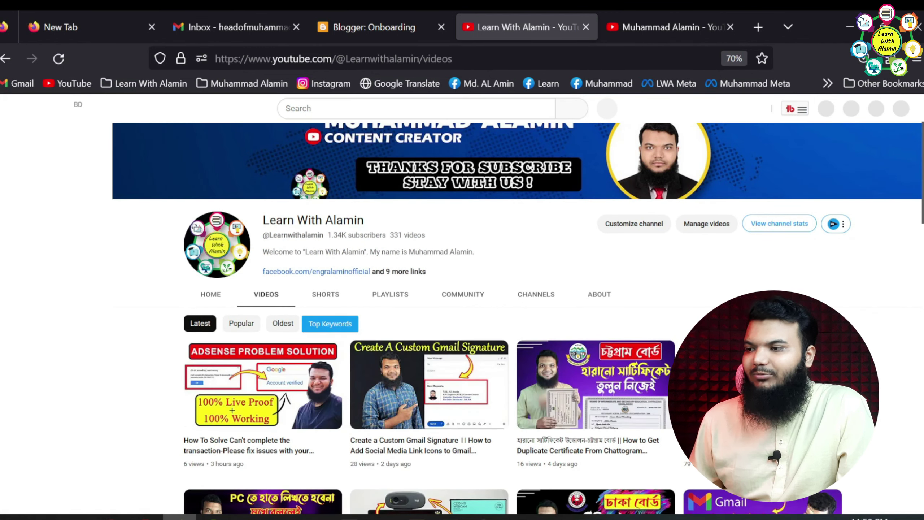
{"action": "scroll", "coordinate": [462, 316], "scroll_direction": "down", "scroll_amount": 4}
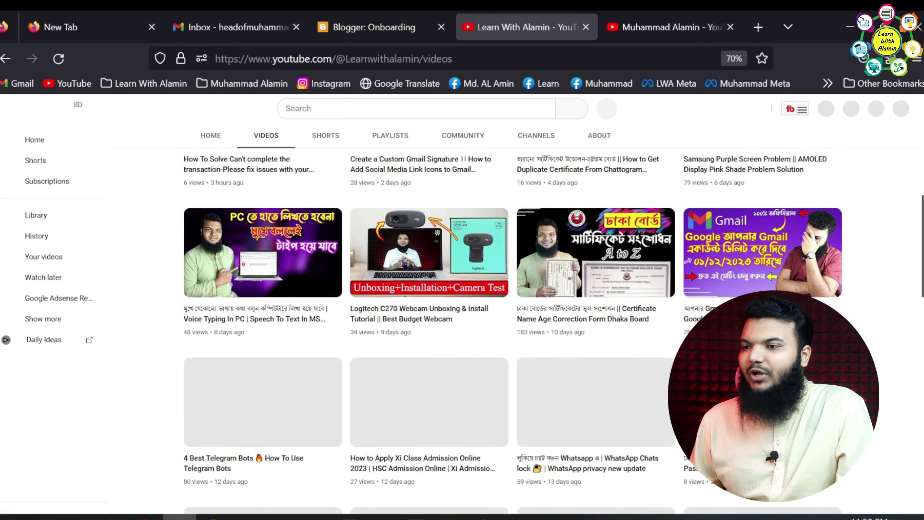
{"action": "scroll", "coordinate": [593, 289], "scroll_direction": "up", "scroll_amount": 6}
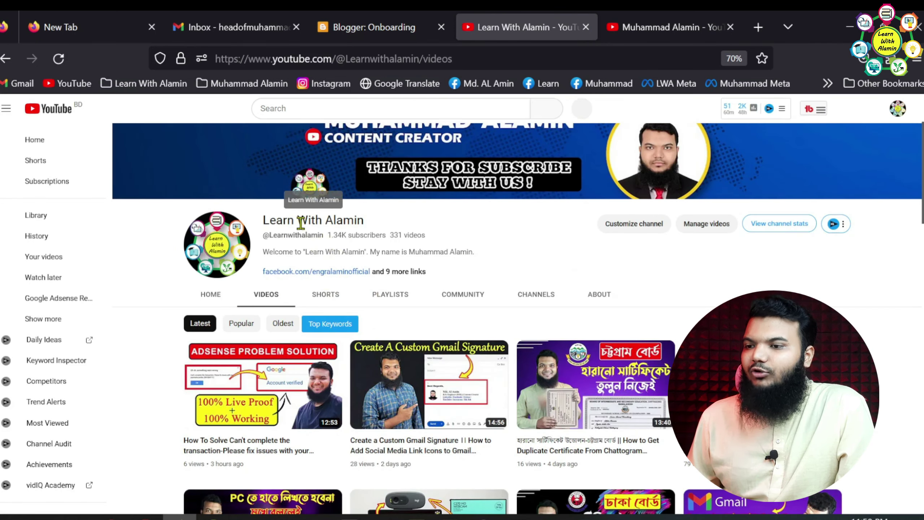
Step: Copy the channel name "Learn With Alamin" from its YouTube page and close the personal channel's tab
{"action": "double_click", "coordinate": [273, 220]}
{"action": "left_click_drag", "start_coordinate": [313, 223], "coordinate": [363, 223]}
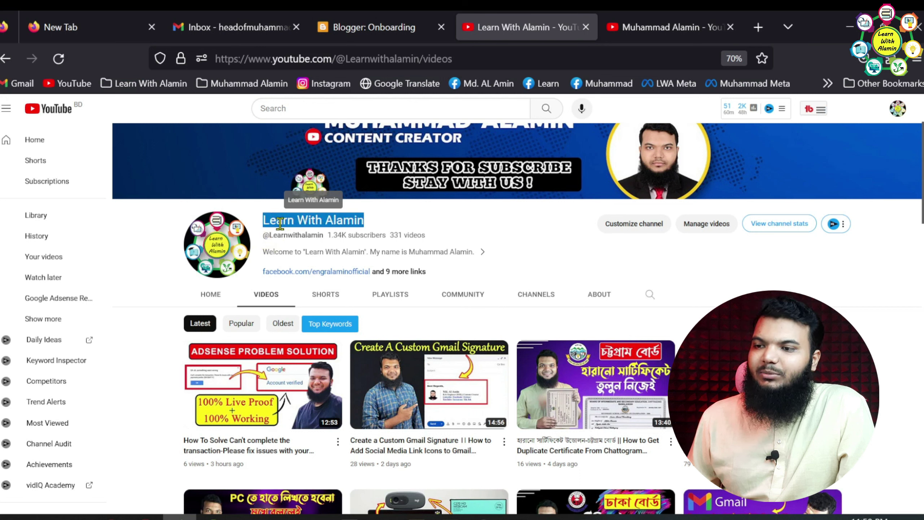
{"action": "right_click", "coordinate": [297, 223]}
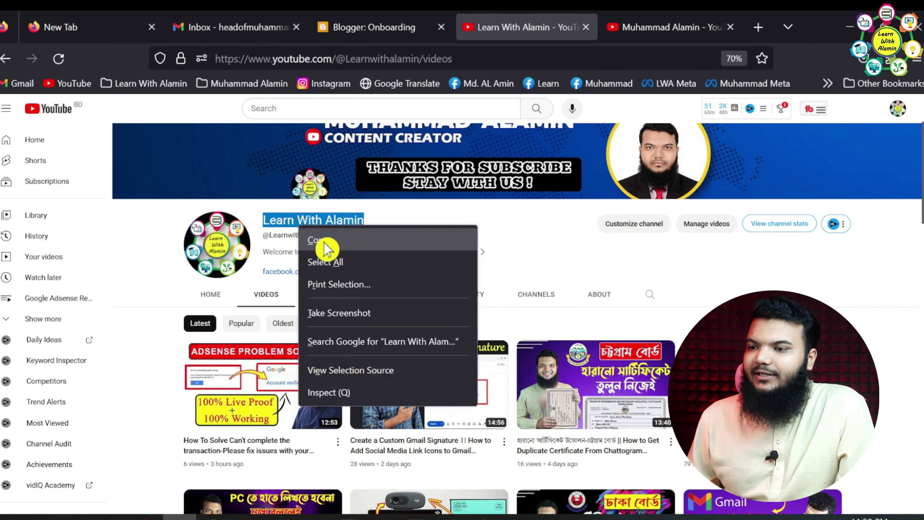
{"action": "left_click", "coordinate": [317, 242]}
{"action": "left_click", "coordinate": [694, 23]}
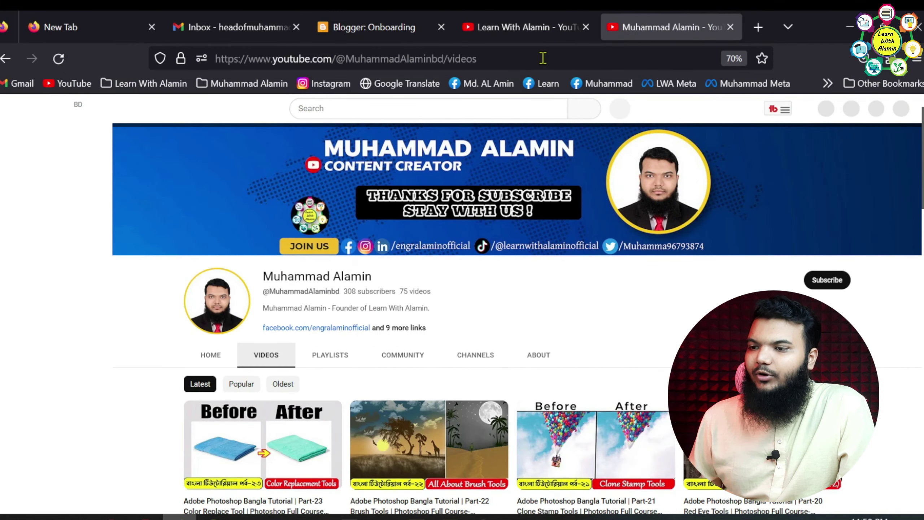
{"action": "left_click", "coordinate": [730, 27]}
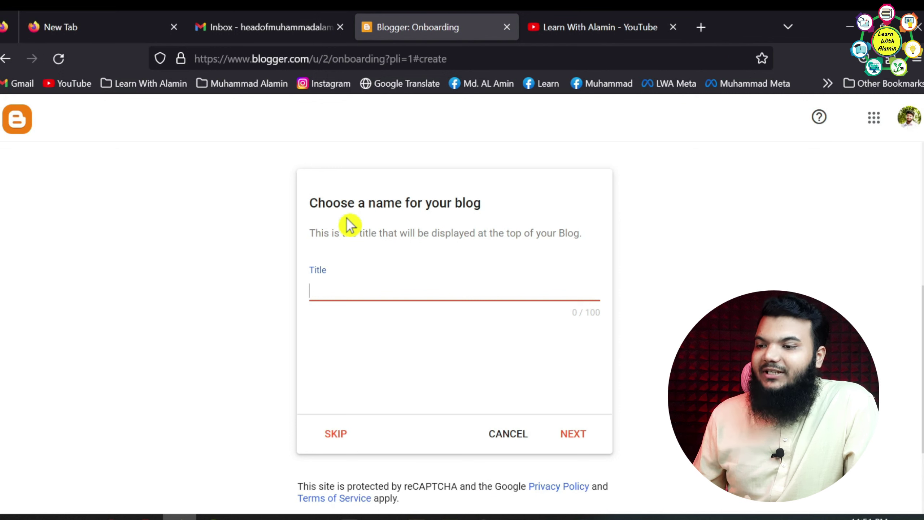
Step: Paste the copied name "Learn With Alamin" as the blog title and continue to the URL choice
{"action": "right_click", "coordinate": [335, 291]}
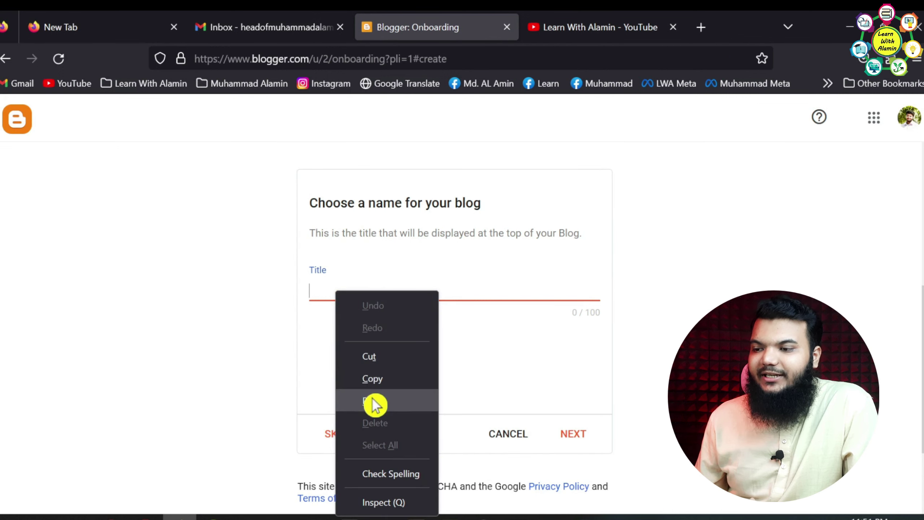
{"action": "left_click", "coordinate": [374, 401]}
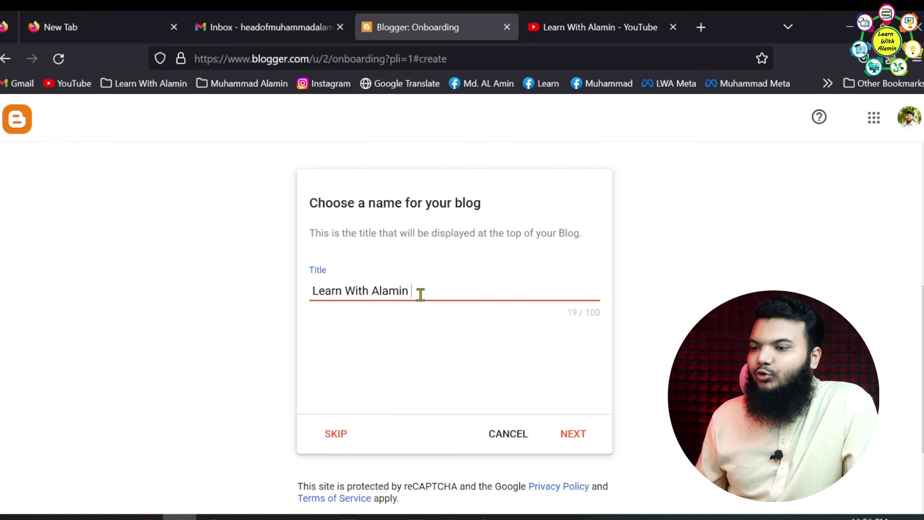
{"action": "left_click", "coordinate": [575, 434]}
Step: Set the blog address to learnwithalaminbd.blogspot.com and continue to the display name
{"action": "left_click", "coordinate": [395, 293]}
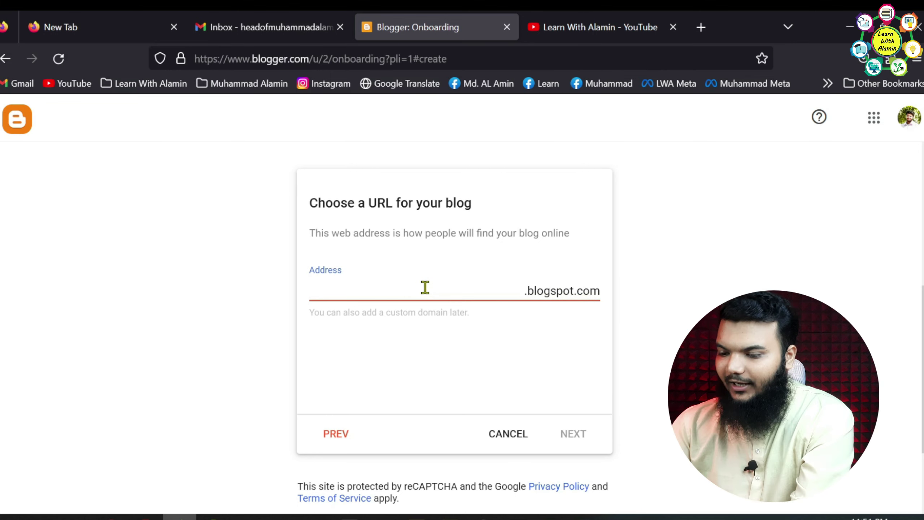
{"action": "type", "text": "learnwithalaminbd"}
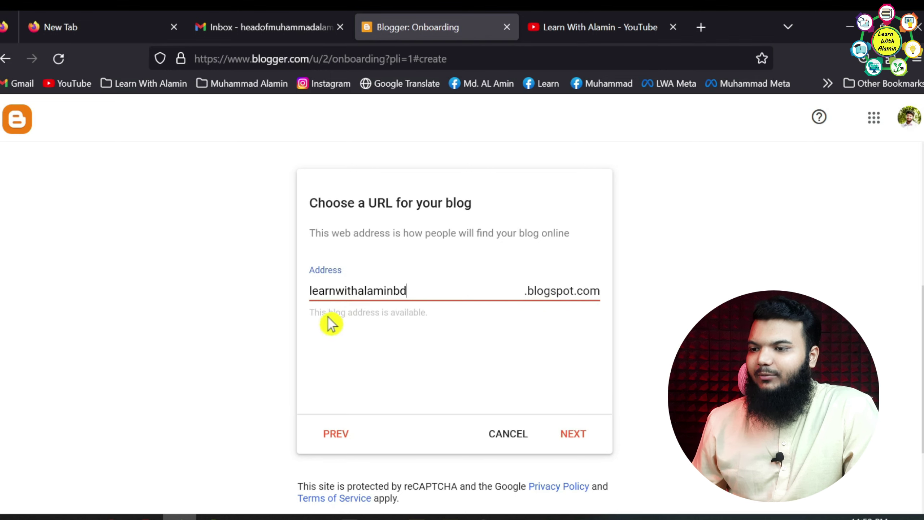
{"action": "left_click", "coordinate": [313, 320]}
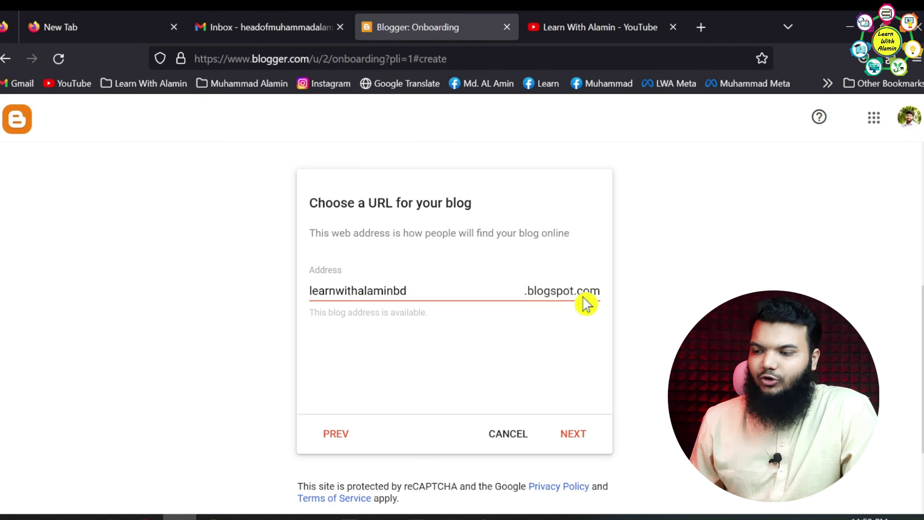
{"action": "left_click", "coordinate": [569, 433]}
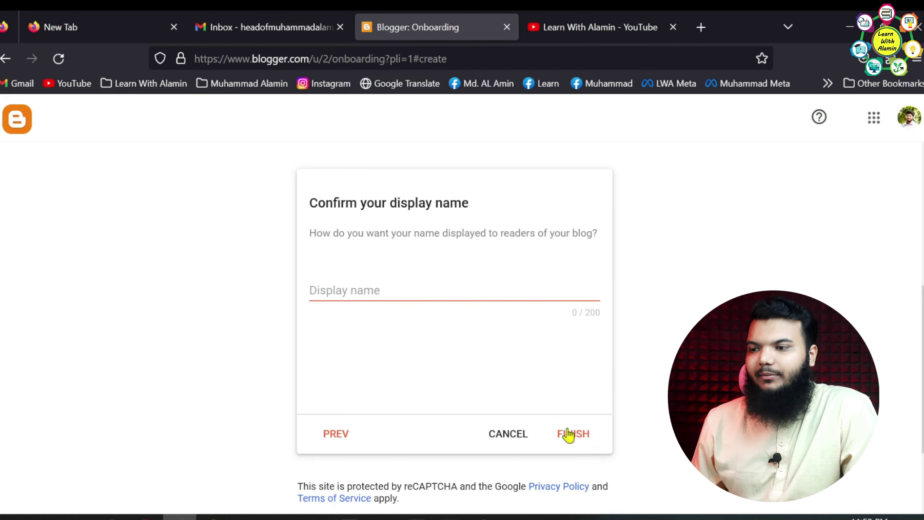
Step: Paste "Learn With Alamin" as the display name and finish creating the blog
{"action": "left_click", "coordinate": [398, 295]}
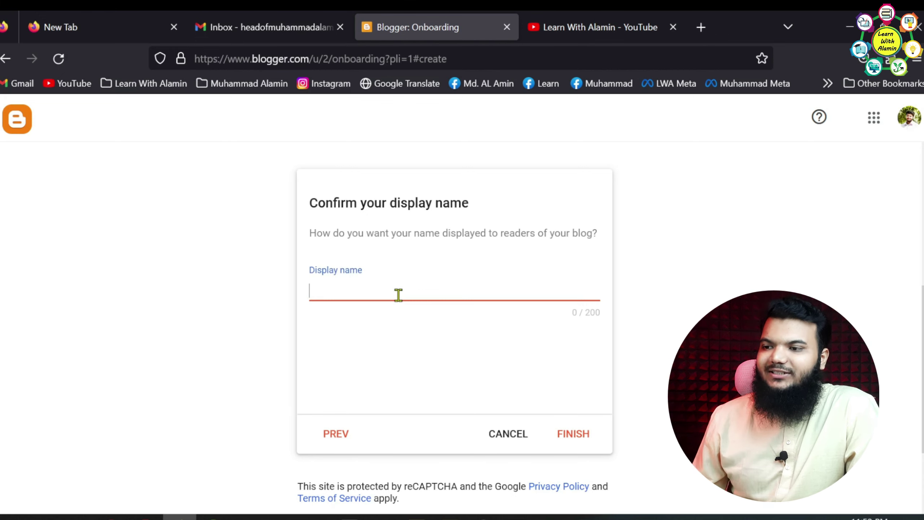
{"action": "right_click", "coordinate": [398, 294]}
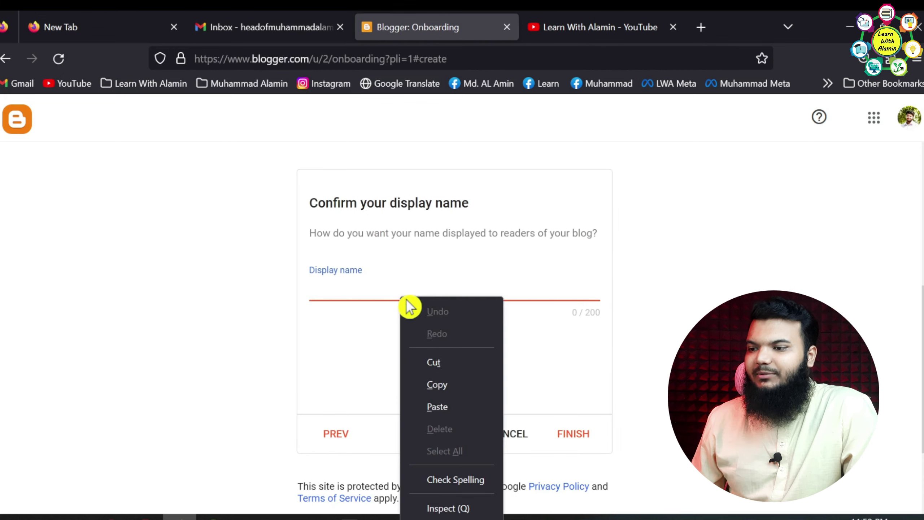
{"action": "left_click", "coordinate": [443, 413]}
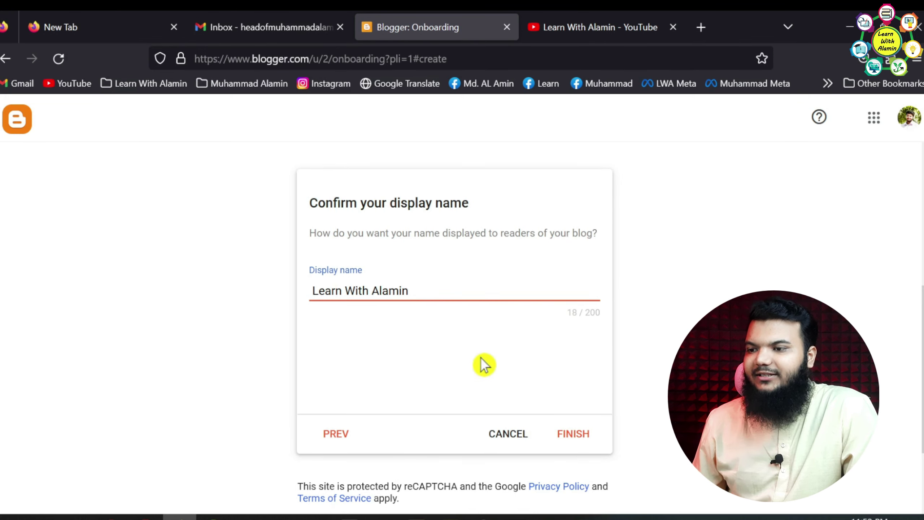
{"action": "left_click", "coordinate": [573, 433]}
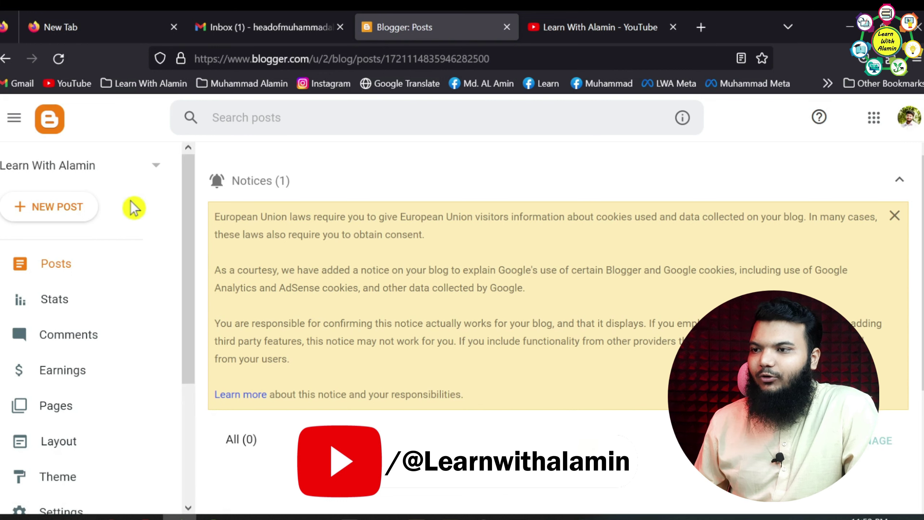
Step: Look over the new blog's dashboard, then read the comment subscription request from Blogger in Gmail
{"action": "scroll", "coordinate": [354, 262], "scroll_direction": "down", "scroll_amount": 3}
{"action": "scroll", "coordinate": [364, 291], "scroll_direction": "up", "scroll_amount": 3}
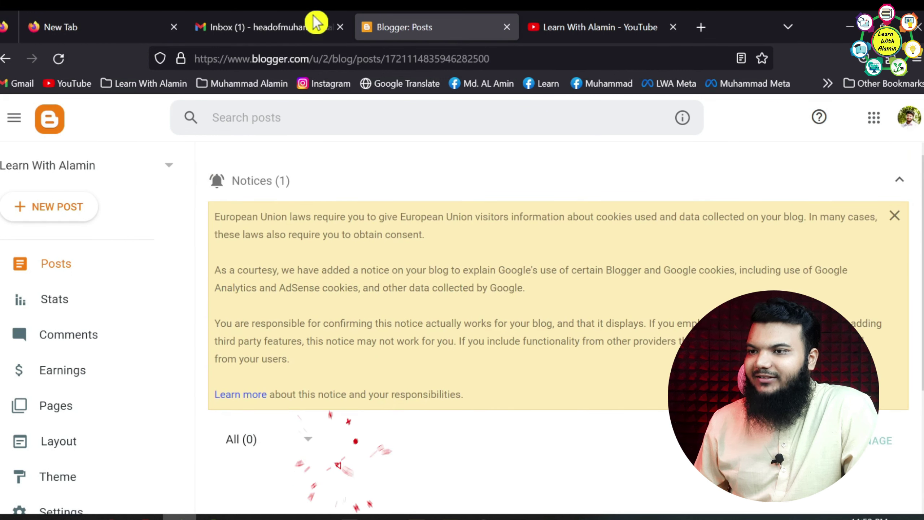
{"action": "left_click", "coordinate": [243, 26]}
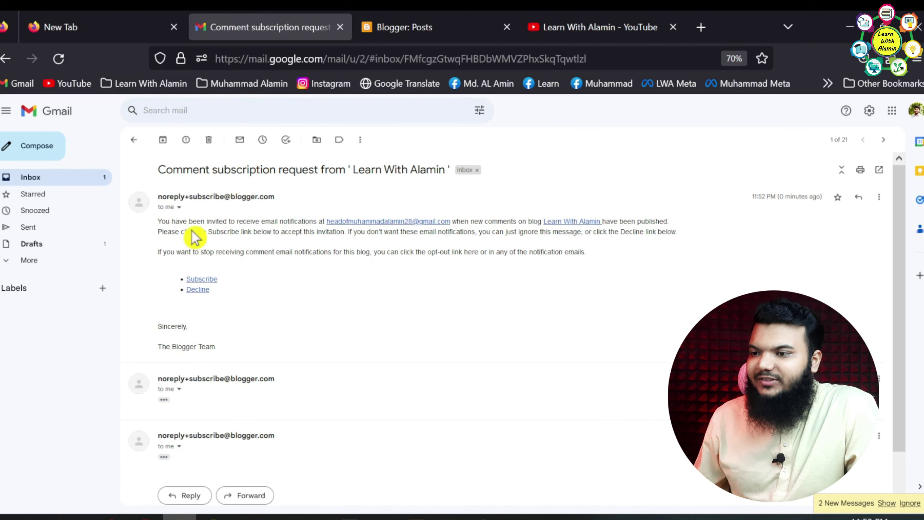
{"action": "left_click_drag", "start_coordinate": [172, 219], "coordinate": [646, 280]}
{"action": "left_click", "coordinate": [644, 279]}
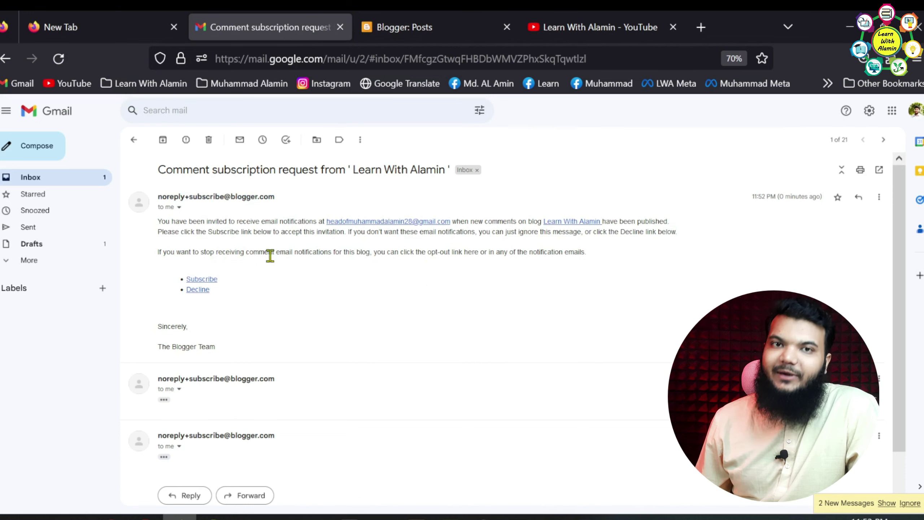
Step: Return to the blog's posts page in Blogger and dismiss the European Union cookie notice
{"action": "left_click", "coordinate": [380, 22]}
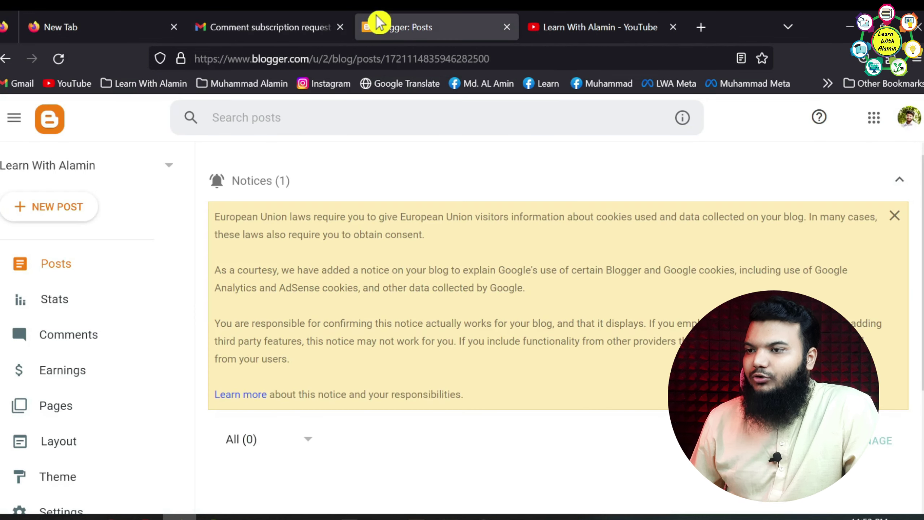
{"action": "scroll", "coordinate": [511, 368], "scroll_direction": "down", "scroll_amount": 3}
{"action": "scroll", "coordinate": [511, 368], "scroll_direction": "up", "scroll_amount": 3}
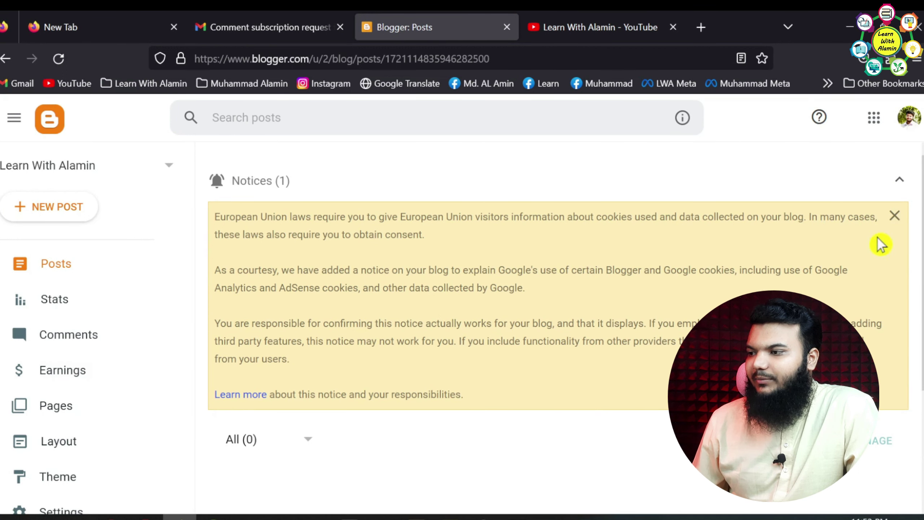
{"action": "left_click", "coordinate": [894, 217]}
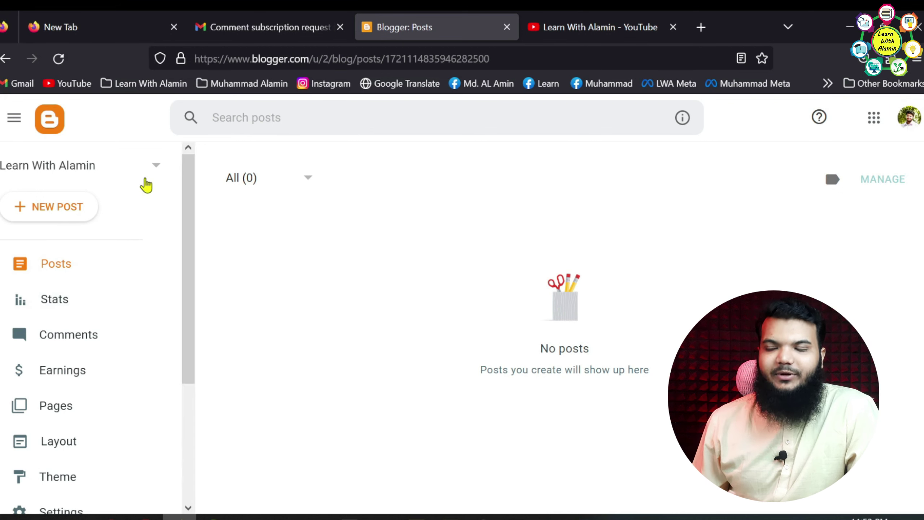
Step: Switch to Chrome and open learnwithalaminbd.blogspot.com to view the live blog
{"action": "left_click", "coordinate": [111, 517]}
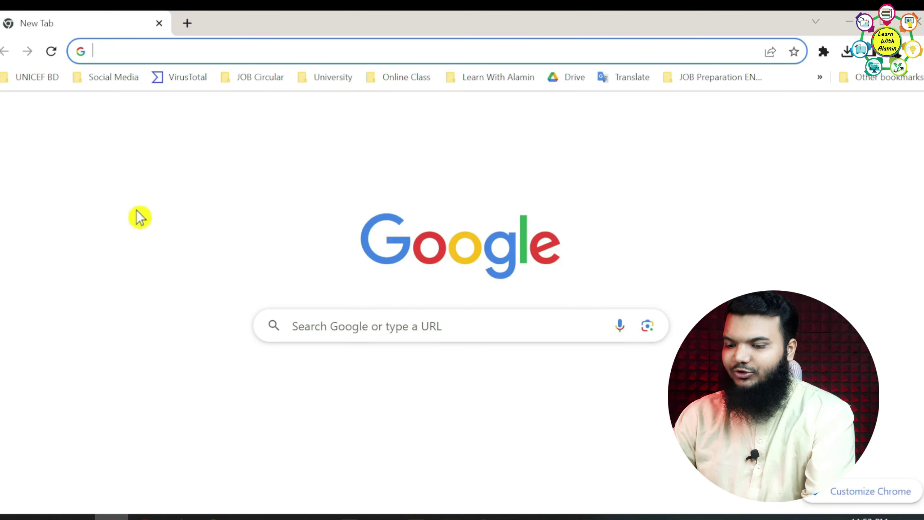
{"action": "type", "text": "lear"}
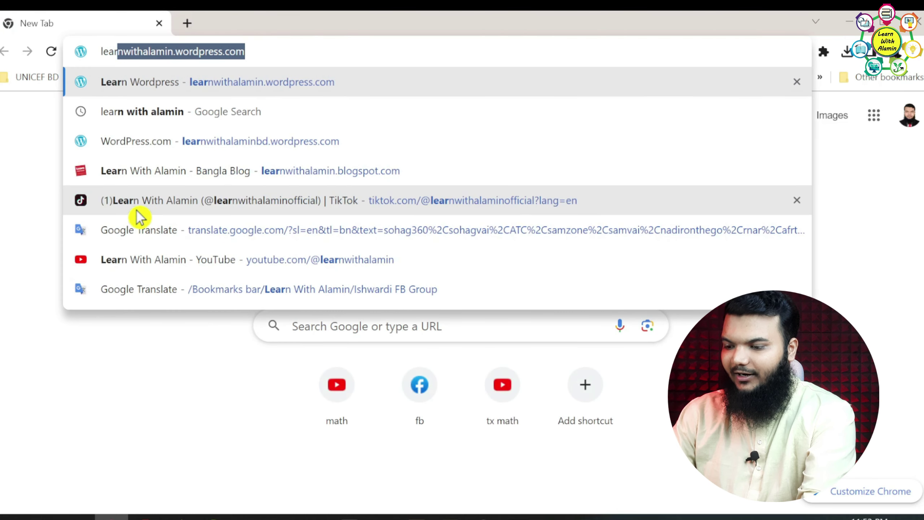
{"action": "type", "text": "nwithalam"}
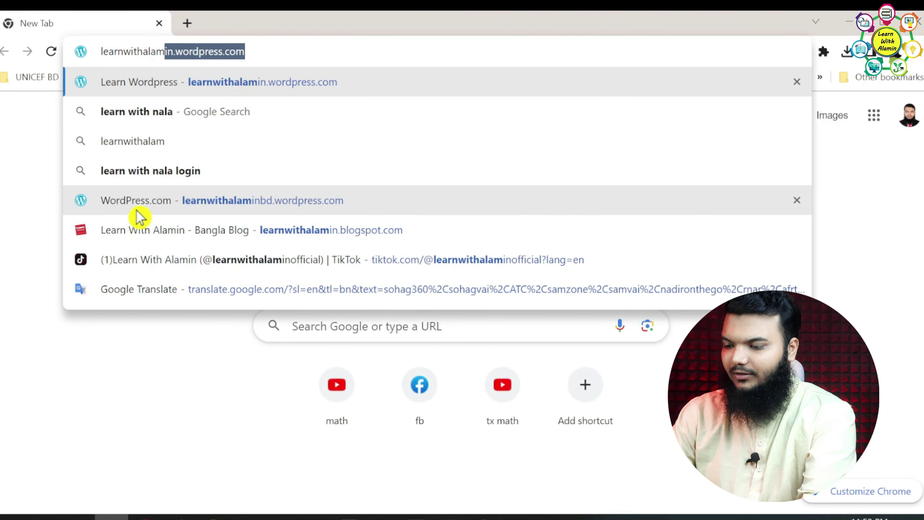
{"action": "type", "text": "in.blogs"}
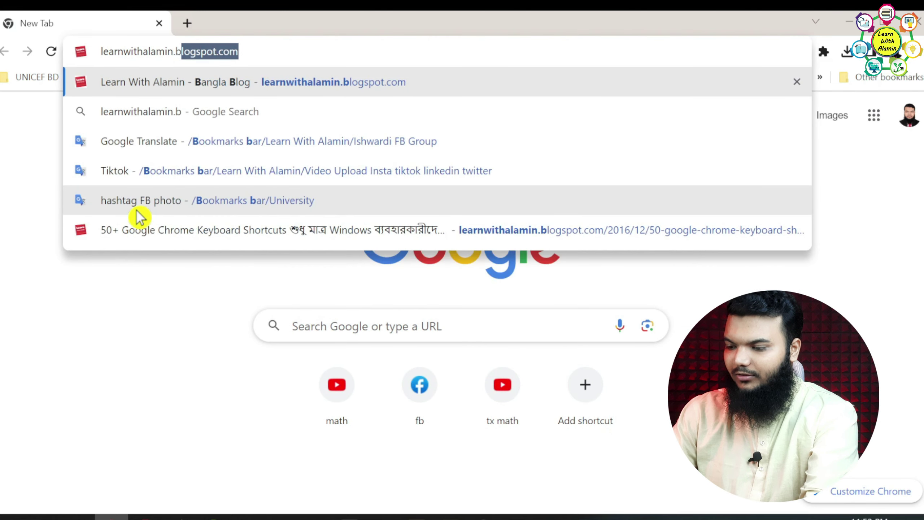
{"action": "type", "text": "pot.com"}
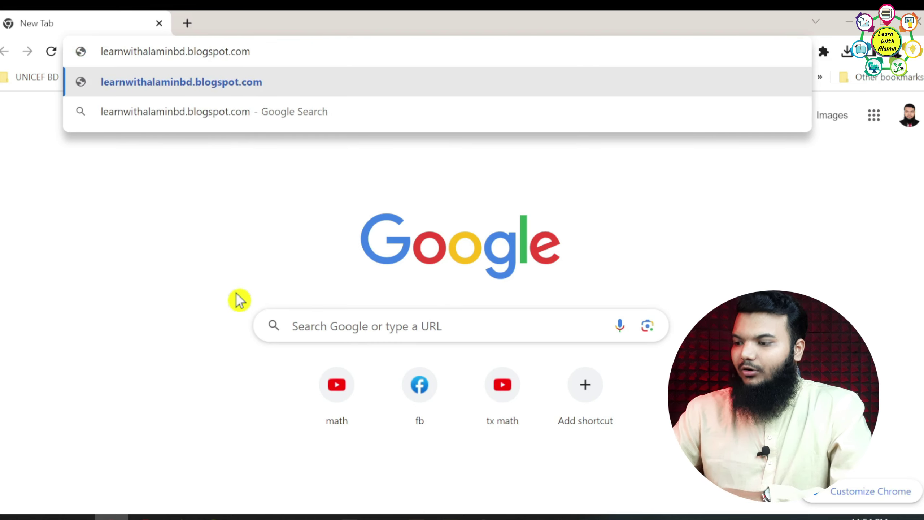
{"action": "key", "text": "Return"}
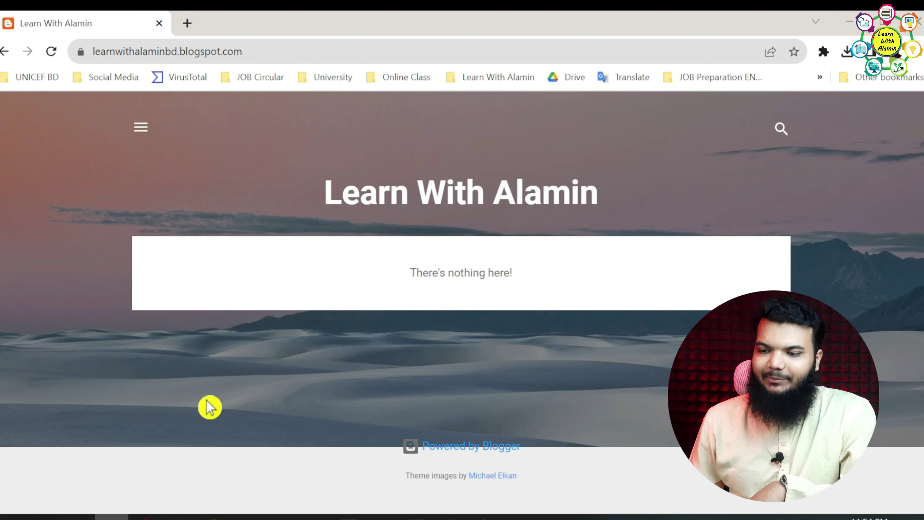
Step: Switch back to the Blogger dashboard in Firefox and examine the blog's Stats page down to its page statistics
{"action": "left_click", "coordinate": [179, 516]}
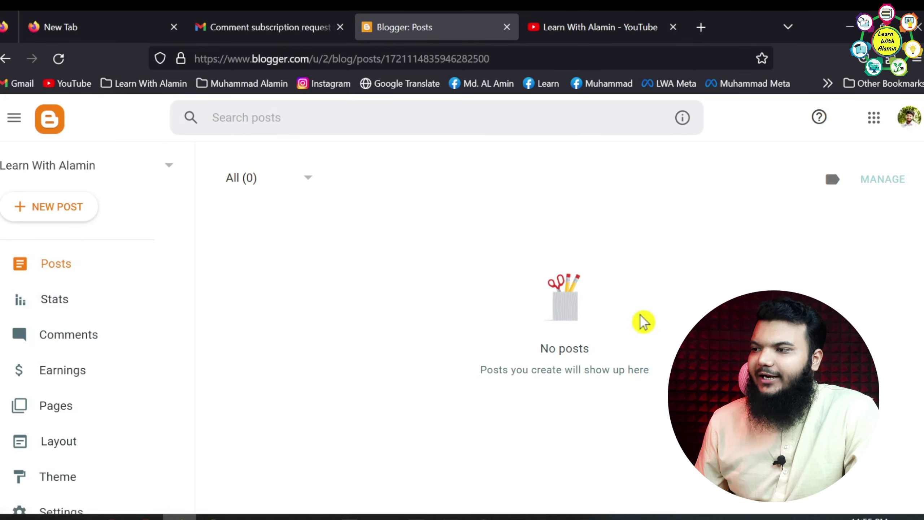
{"action": "left_click", "coordinate": [71, 315]}
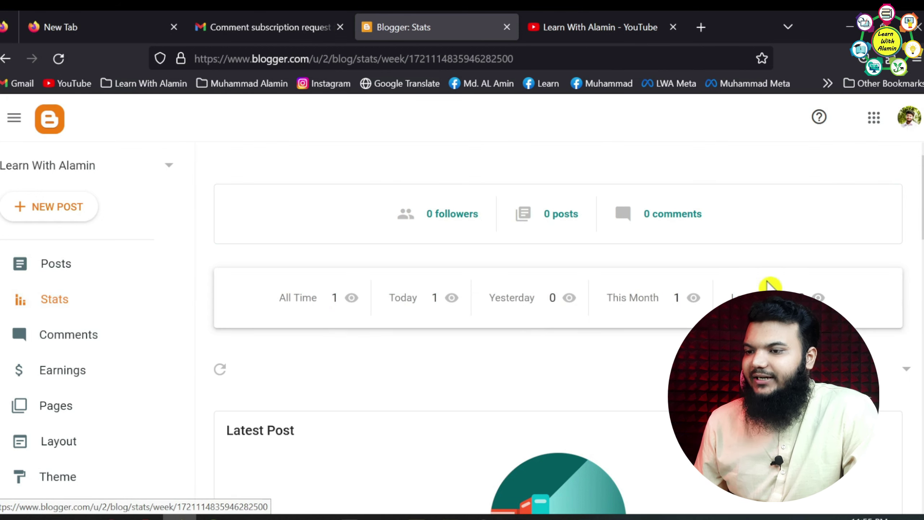
{"action": "scroll", "coordinate": [436, 360], "scroll_direction": "down", "scroll_amount": 3}
{"action": "scroll", "coordinate": [408, 353], "scroll_direction": "up", "scroll_amount": 3}
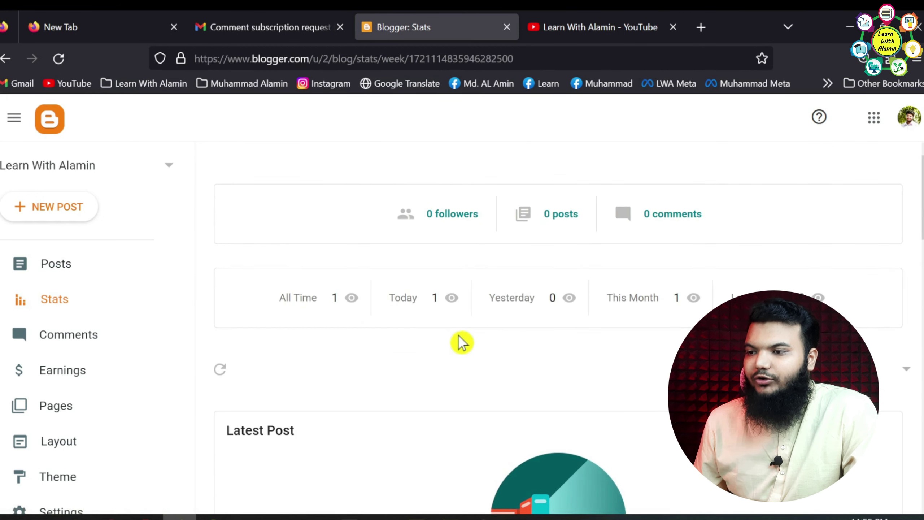
{"action": "scroll", "coordinate": [505, 360], "scroll_direction": "down", "scroll_amount": 10}
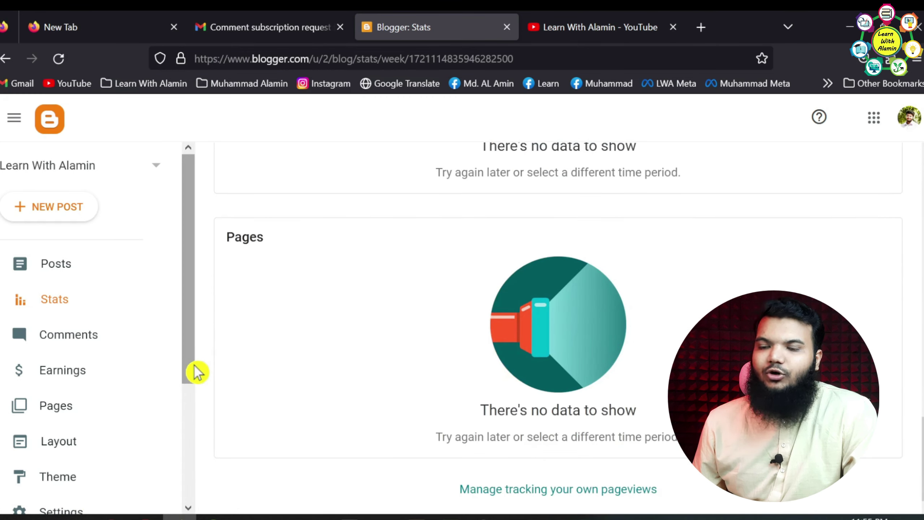
Step: Review the blog's Comments, Earnings and Pages sections one after another
{"action": "left_click", "coordinate": [57, 351]}
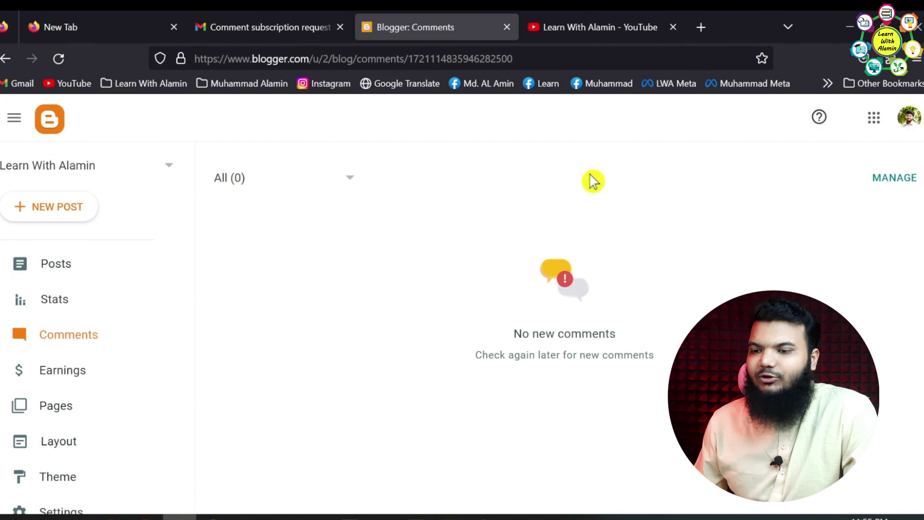
{"action": "left_click", "coordinate": [62, 381]}
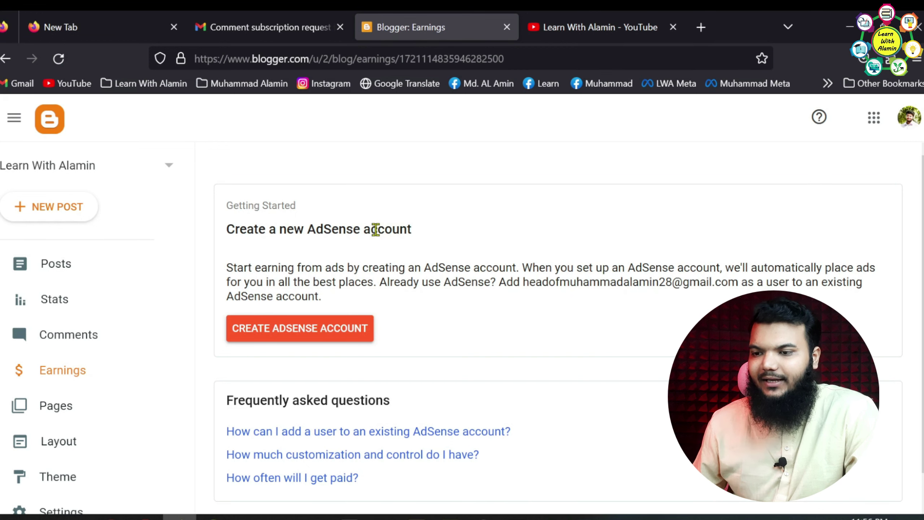
{"action": "left_click", "coordinate": [61, 414]}
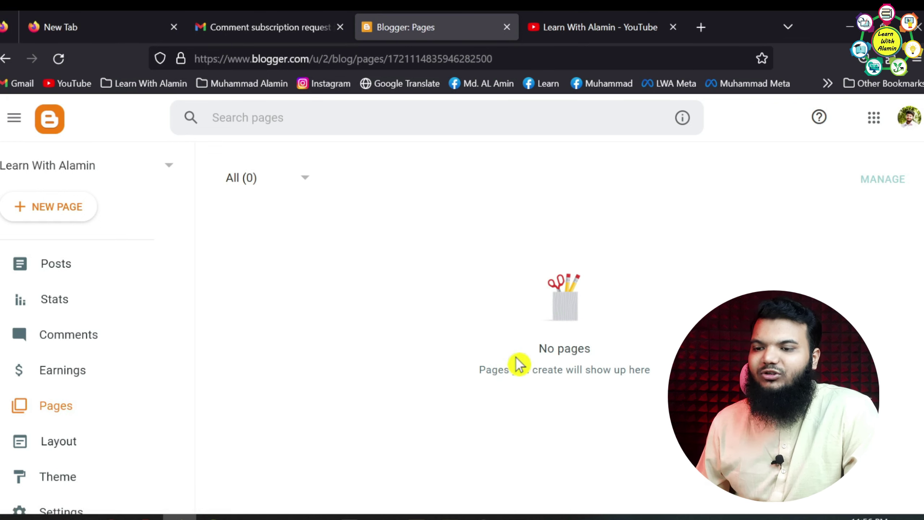
Step: Open the blog's Layout section and examine its sidebar, search, header, page list and ads gadgets
{"action": "scroll", "coordinate": [6, 419], "scroll_direction": "down", "scroll_amount": 2}
{"action": "left_click", "coordinate": [103, 372]}
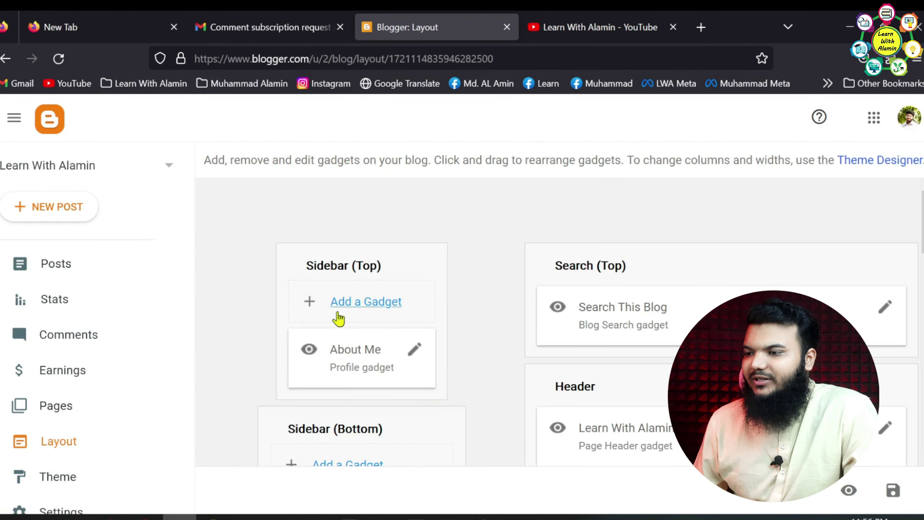
{"action": "scroll", "coordinate": [275, 330], "scroll_direction": "down", "scroll_amount": 4}
{"action": "scroll", "coordinate": [640, 324], "scroll_direction": "down", "scroll_amount": 2}
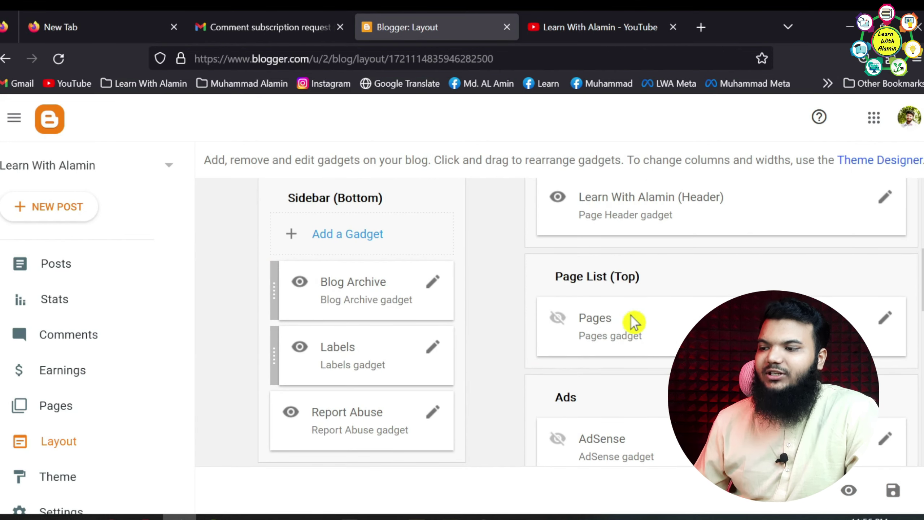
{"action": "scroll", "coordinate": [633, 320], "scroll_direction": "down", "scroll_amount": 3}
{"action": "scroll", "coordinate": [540, 360], "scroll_direction": "up", "scroll_amount": 8}
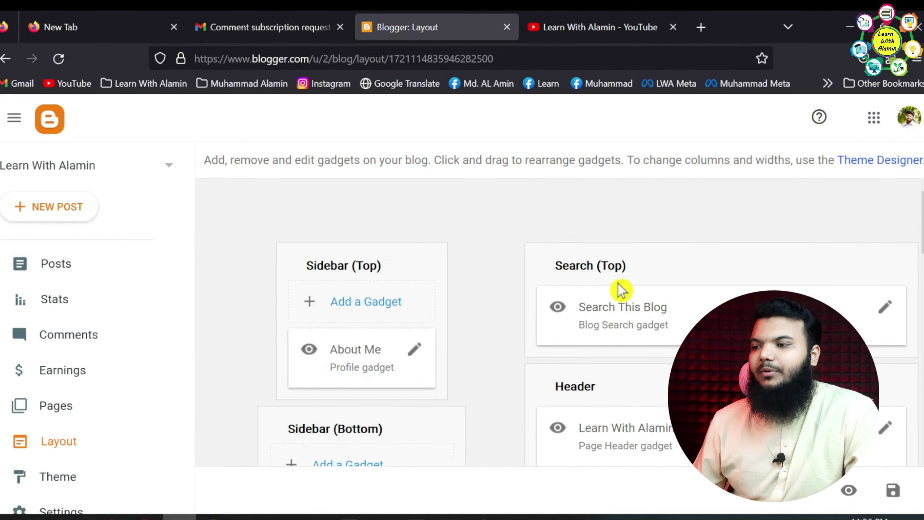
Step: Open the blog's Theme section, browse the Contempo themes and apply Contempo Dark to the blog
{"action": "scroll", "coordinate": [74, 437], "scroll_direction": "down", "scroll_amount": 2}
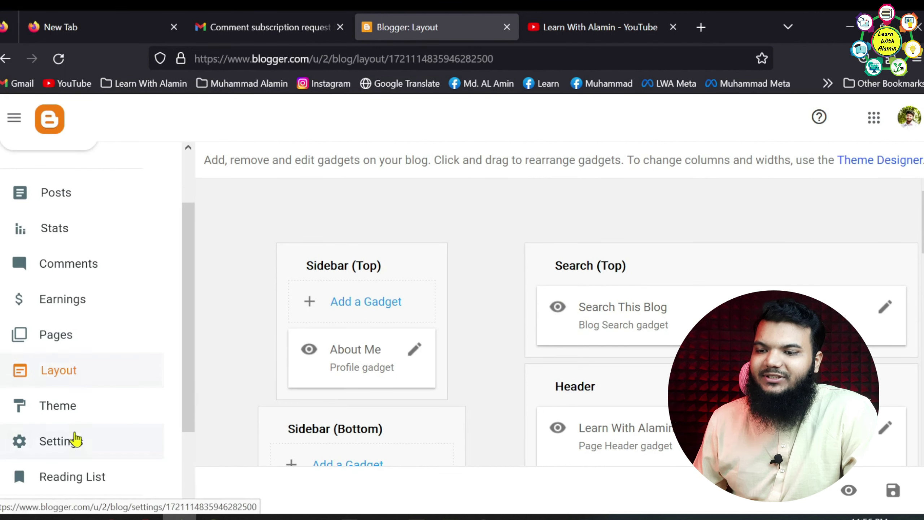
{"action": "left_click", "coordinate": [79, 418]}
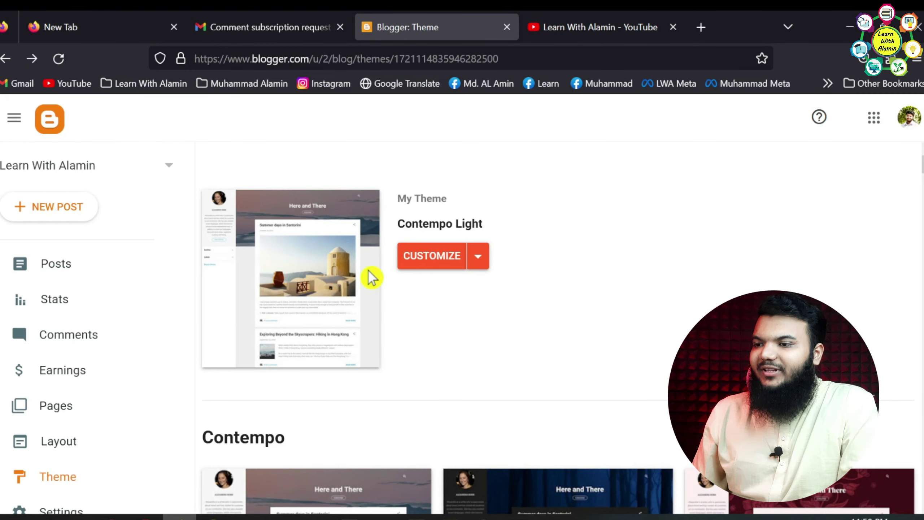
{"action": "scroll", "coordinate": [551, 272], "scroll_direction": "down", "scroll_amount": 4}
{"action": "scroll", "coordinate": [551, 272], "scroll_direction": "down", "scroll_amount": 3}
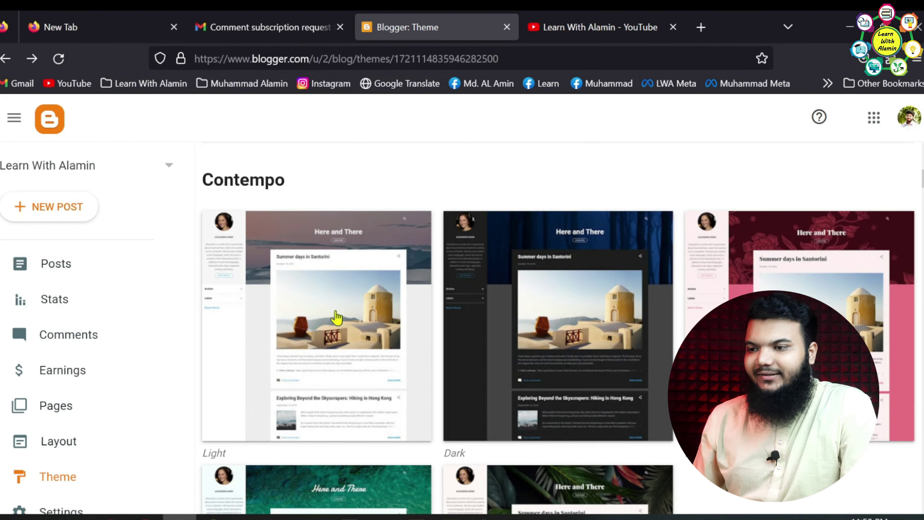
{"action": "scroll", "coordinate": [337, 316], "scroll_direction": "up", "scroll_amount": 7}
{"action": "scroll", "coordinate": [468, 336], "scroll_direction": "down", "scroll_amount": 5}
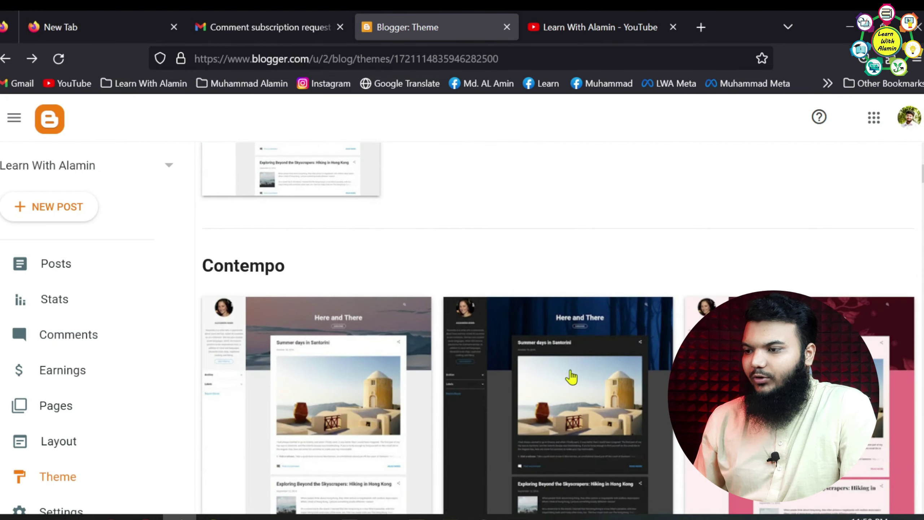
{"action": "left_click", "coordinate": [570, 377]}
{"action": "scroll", "coordinate": [428, 331], "scroll_direction": "down", "scroll_amount": 5}
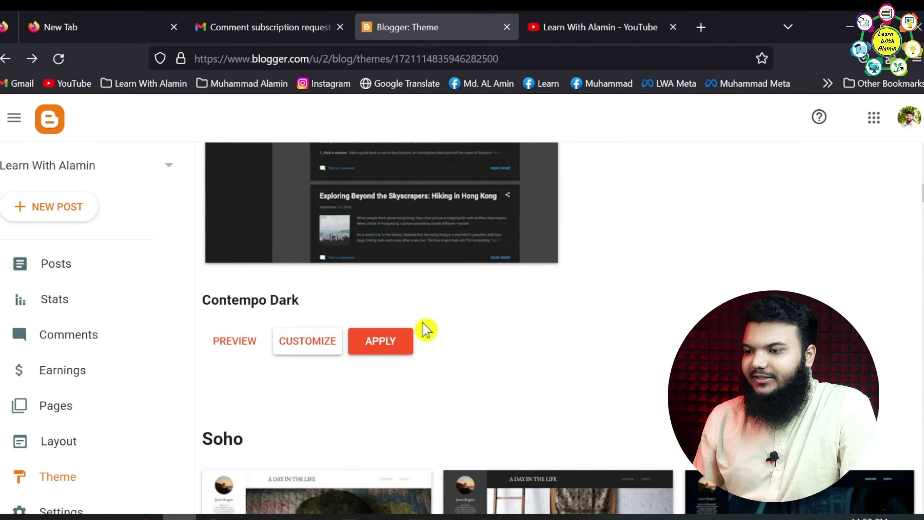
{"action": "left_click", "coordinate": [377, 349]}
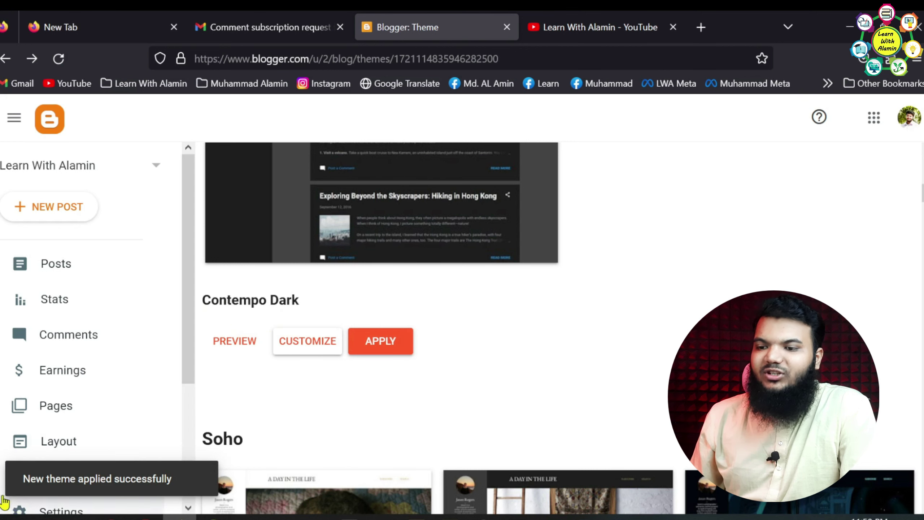
Step: Switch to Chrome, reload the live blog to check its theme, and return to the Blogger dashboard in Firefox
{"action": "scroll", "coordinate": [382, 407], "scroll_direction": "up", "scroll_amount": 3}
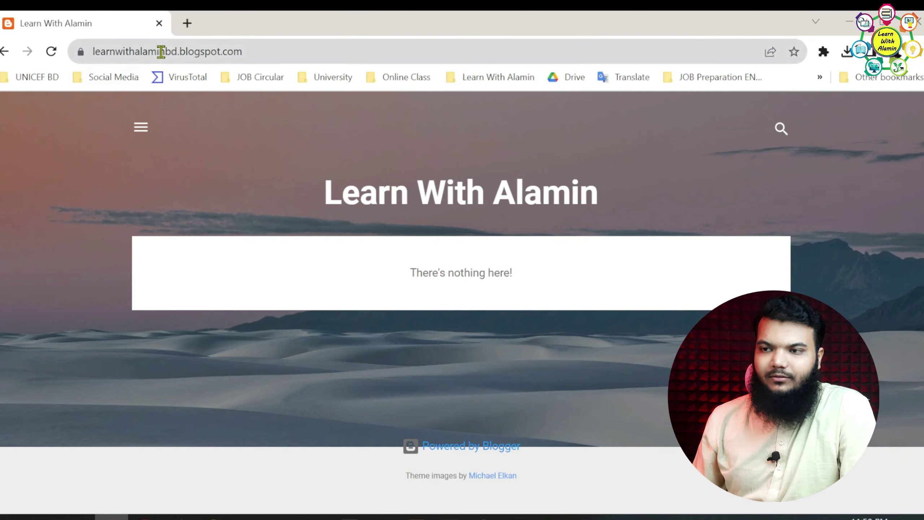
{"action": "left_click", "coordinate": [52, 53]}
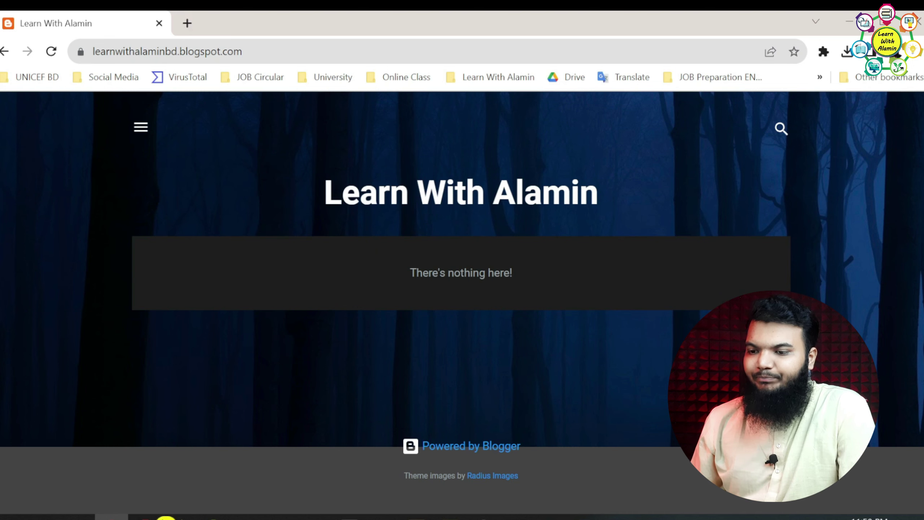
{"action": "left_click", "coordinate": [180, 517]}
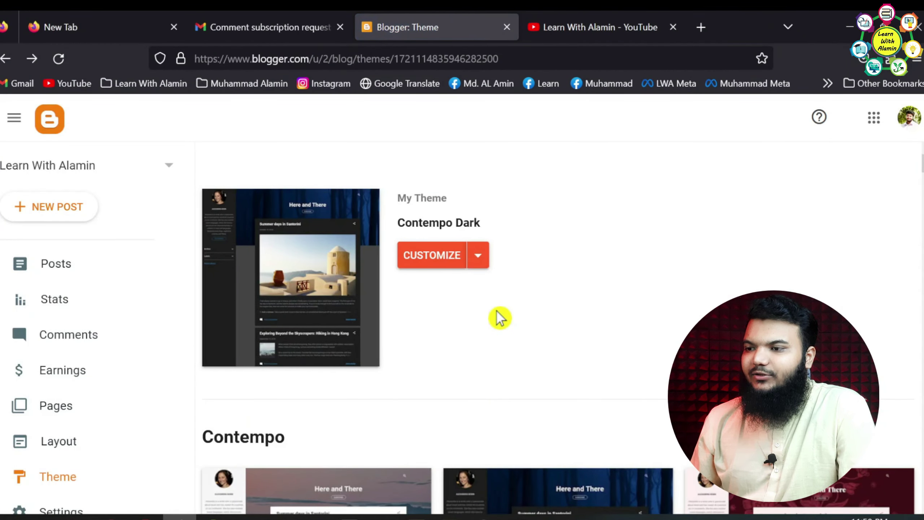
Step: Open the blog's Settings and bring up its empty Description field for editing
{"action": "scroll", "coordinate": [51, 357], "scroll_direction": "down", "scroll_amount": 5}
{"action": "left_click", "coordinate": [72, 337]}
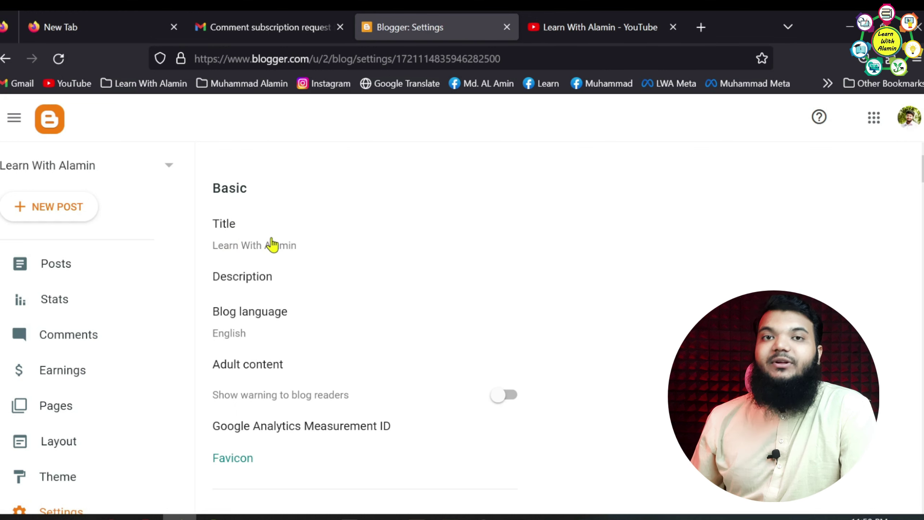
{"action": "left_click", "coordinate": [278, 284]}
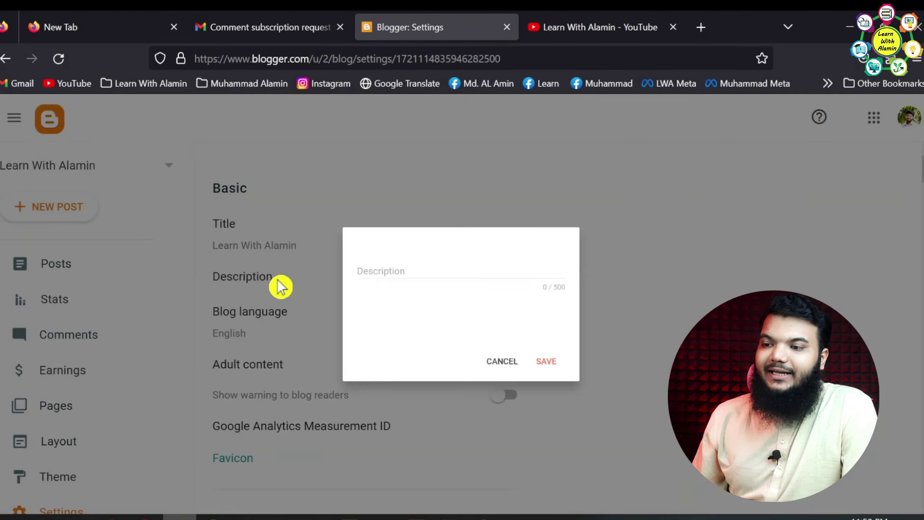
{"action": "left_click", "coordinate": [368, 294]}
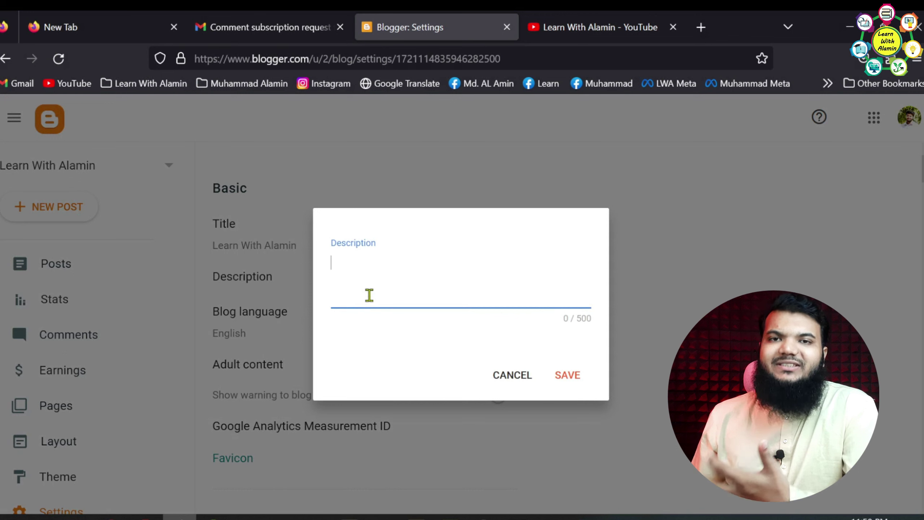
Step: Copy the welcome and content-topic sentences from the description on the Learn With Alamin YouTube channel's About page
{"action": "left_click", "coordinate": [597, 23]}
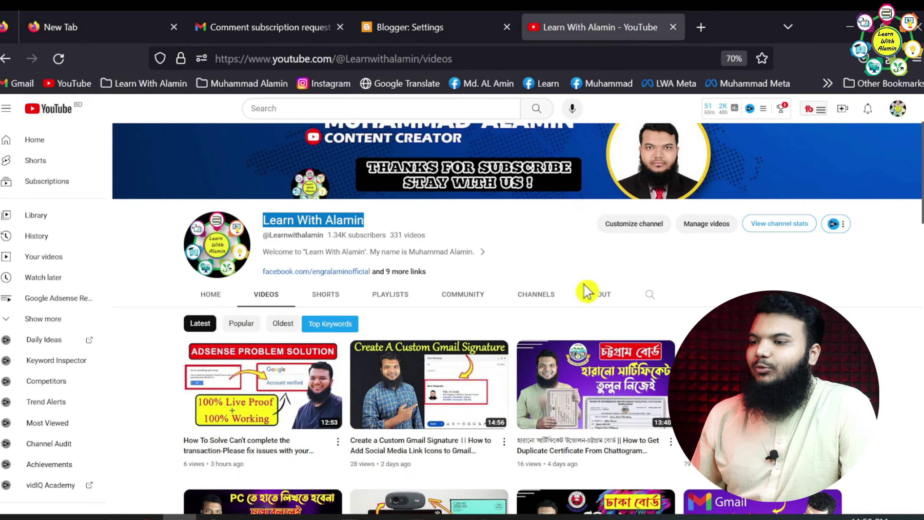
{"action": "left_click", "coordinate": [596, 295]}
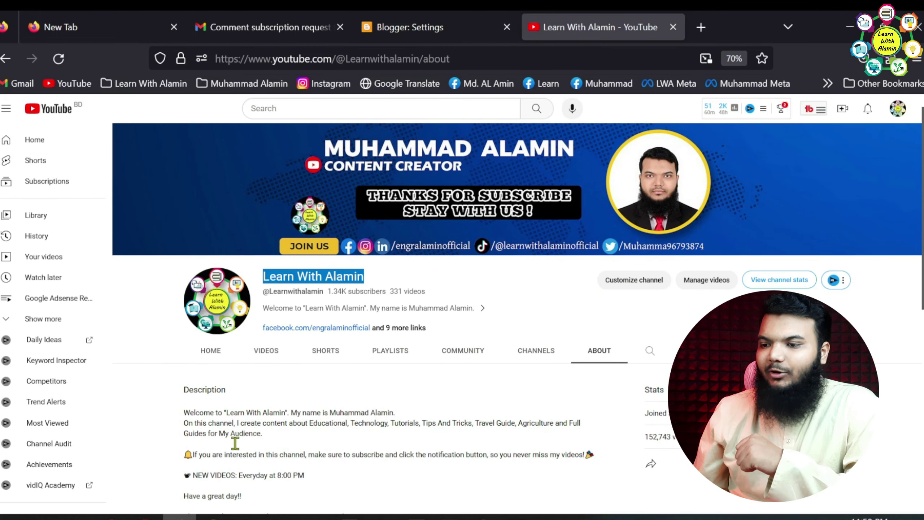
{"action": "left_click_drag", "start_coordinate": [187, 414], "coordinate": [201, 421]}
{"action": "left_click", "coordinate": [287, 465]}
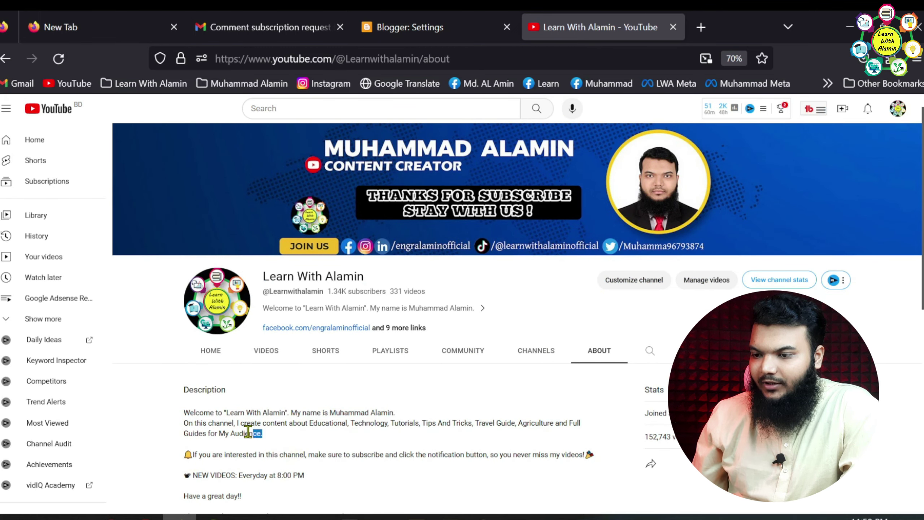
{"action": "left_click_drag", "start_coordinate": [255, 434], "coordinate": [191, 426]}
{"action": "key", "text": "ctrl+c"}
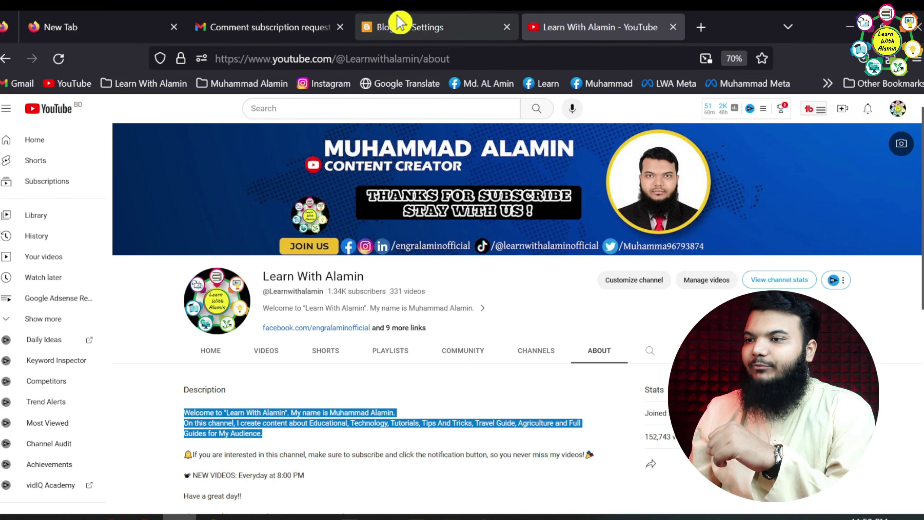
Step: Paste the copied text as the blog description, remove "On this channel,", keep "I create content about" on its own line, and save it
{"action": "left_click", "coordinate": [371, 26]}
{"action": "key", "text": "ctrl+v"}
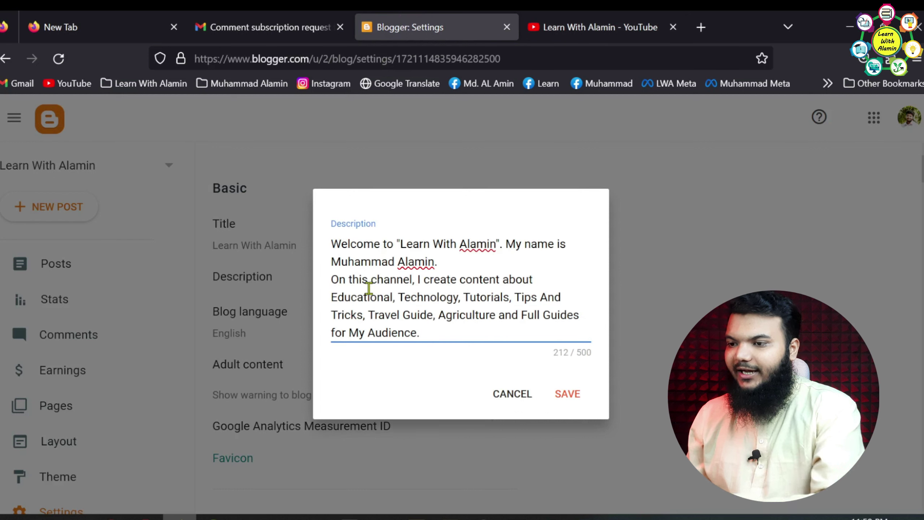
{"action": "left_click_drag", "start_coordinate": [415, 280], "coordinate": [333, 282]}
{"action": "key", "text": "BackSpace"}
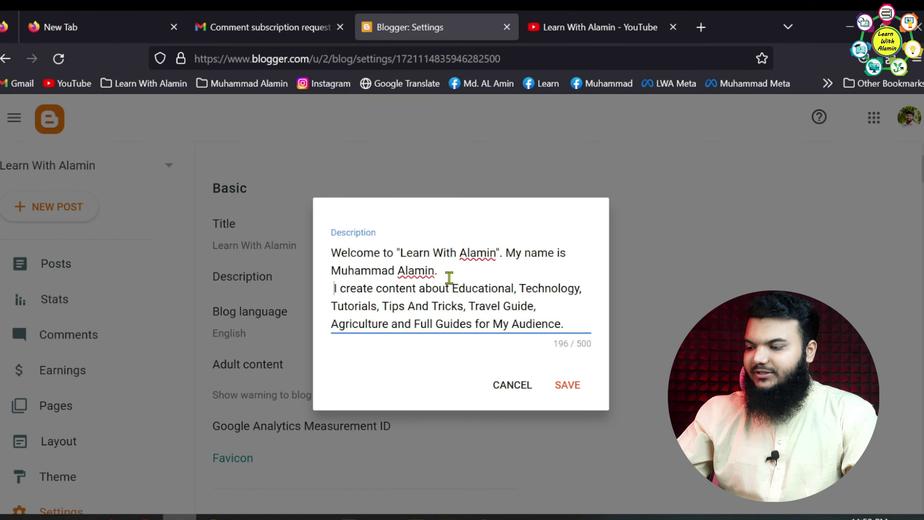
{"action": "key", "text": "BackSpace"}
{"action": "key", "text": "BackSpace"}
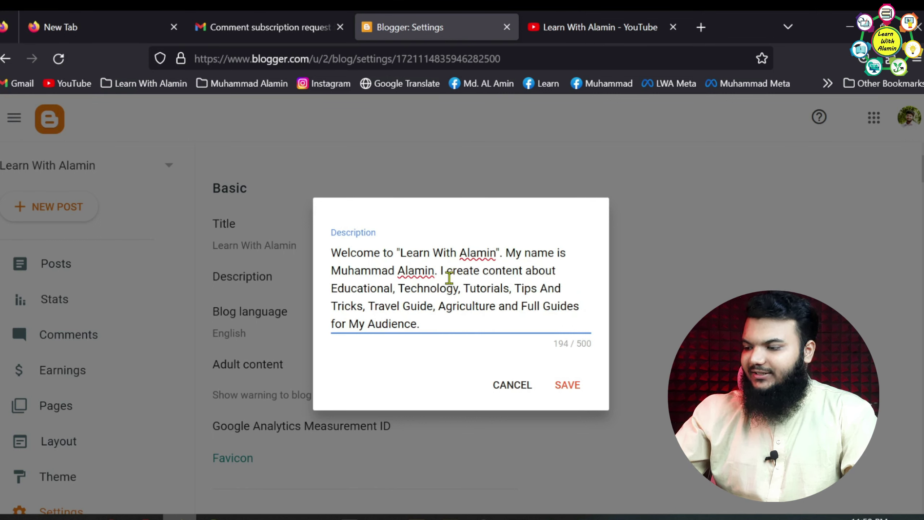
{"action": "key", "text": "Return"}
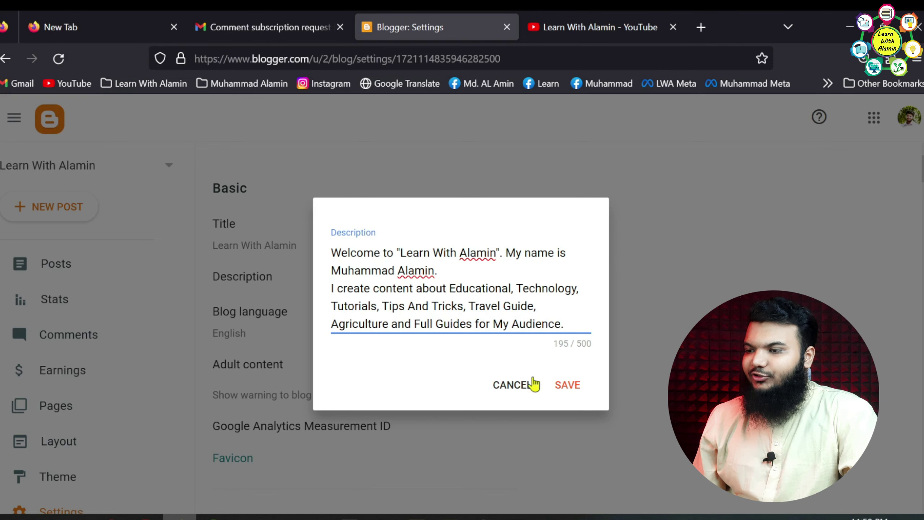
{"action": "left_click", "coordinate": [579, 394]}
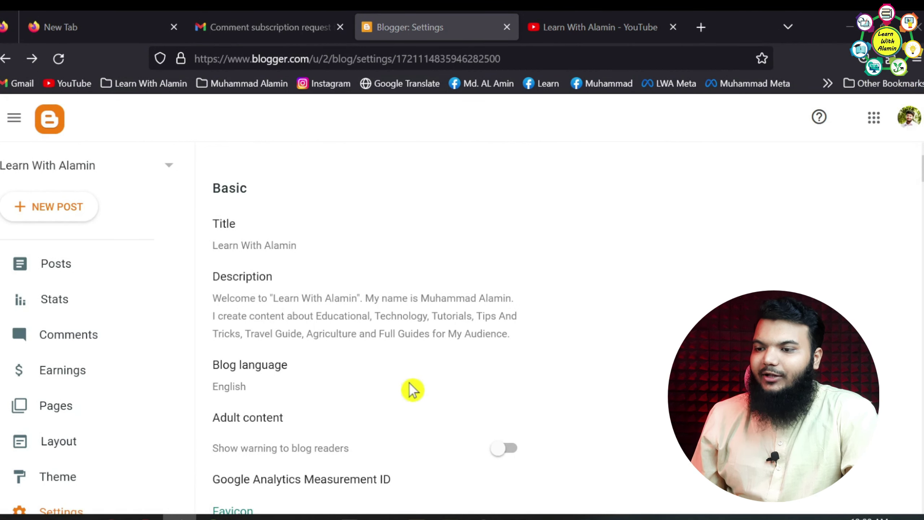
Step: Look through the available blog languages, set the blog language to Bangla and save it
{"action": "scroll", "coordinate": [448, 340], "scroll_direction": "down", "scroll_amount": 2}
{"action": "scroll", "coordinate": [448, 339], "scroll_direction": "down", "scroll_amount": 1}
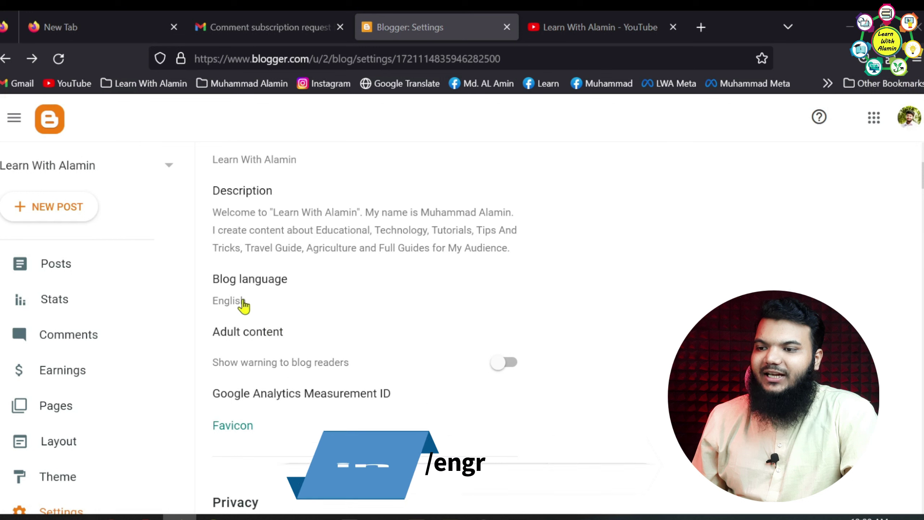
{"action": "left_click", "coordinate": [274, 301]}
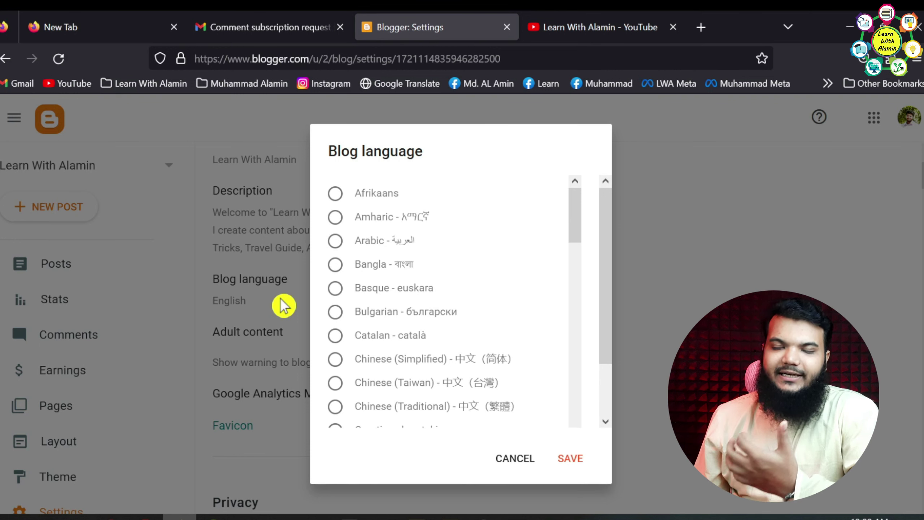
{"action": "scroll", "coordinate": [391, 306], "scroll_direction": "down", "scroll_amount": 3}
{"action": "scroll", "coordinate": [391, 284], "scroll_direction": "up", "scroll_amount": 3}
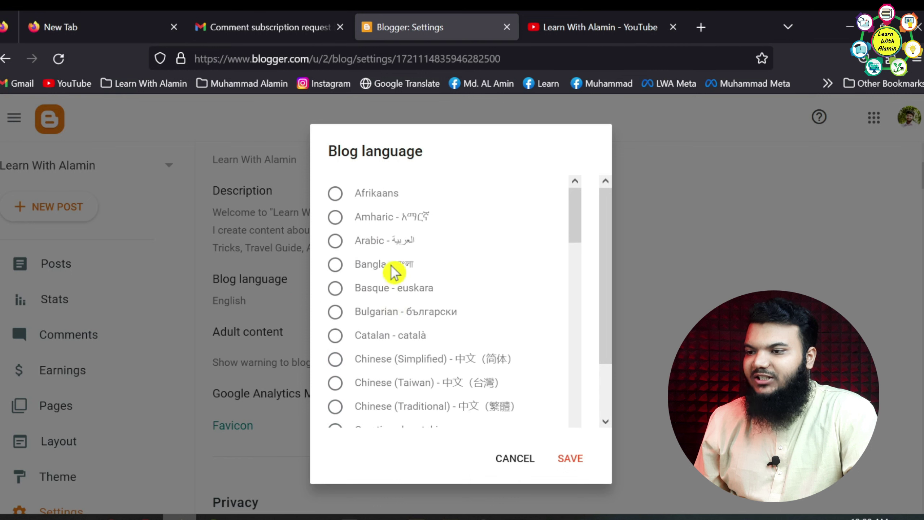
{"action": "left_click", "coordinate": [391, 268]}
{"action": "scroll", "coordinate": [480, 335], "scroll_direction": "down", "scroll_amount": 15}
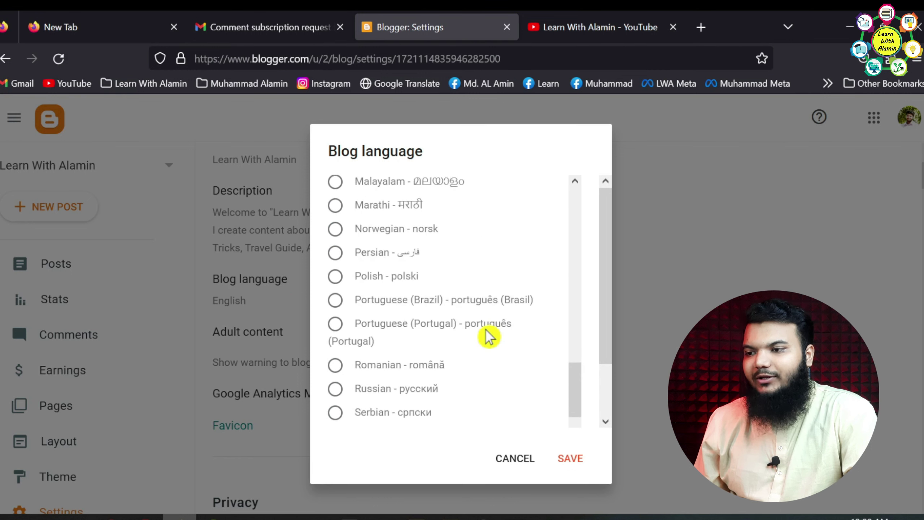
{"action": "scroll", "coordinate": [487, 334], "scroll_direction": "up", "scroll_amount": 15}
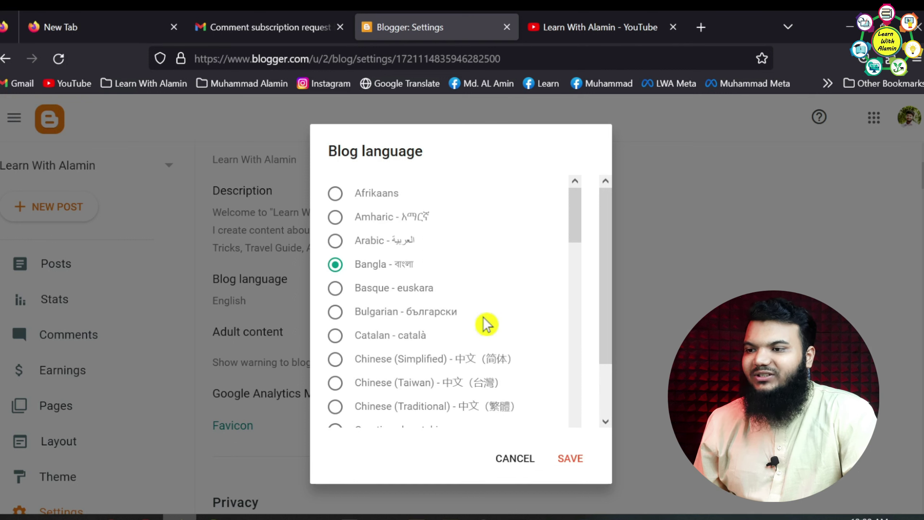
{"action": "left_click", "coordinate": [370, 269]}
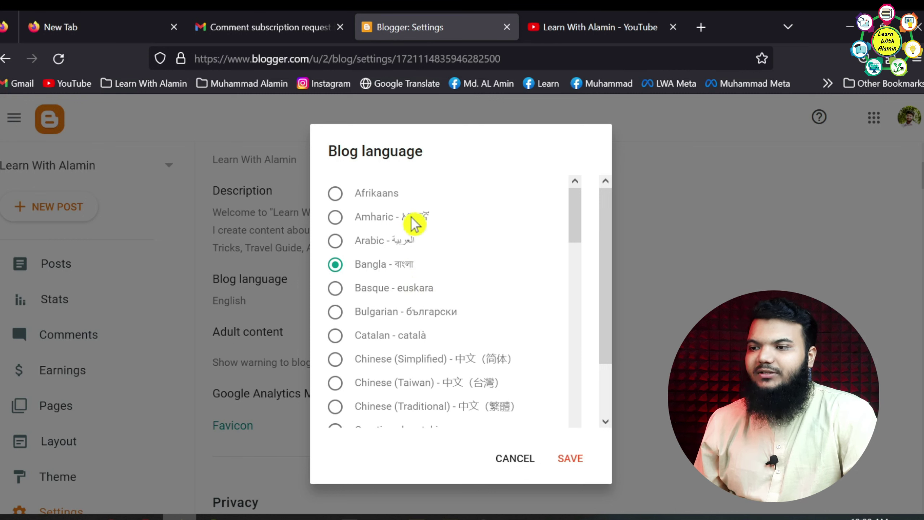
{"action": "left_click", "coordinate": [567, 459]}
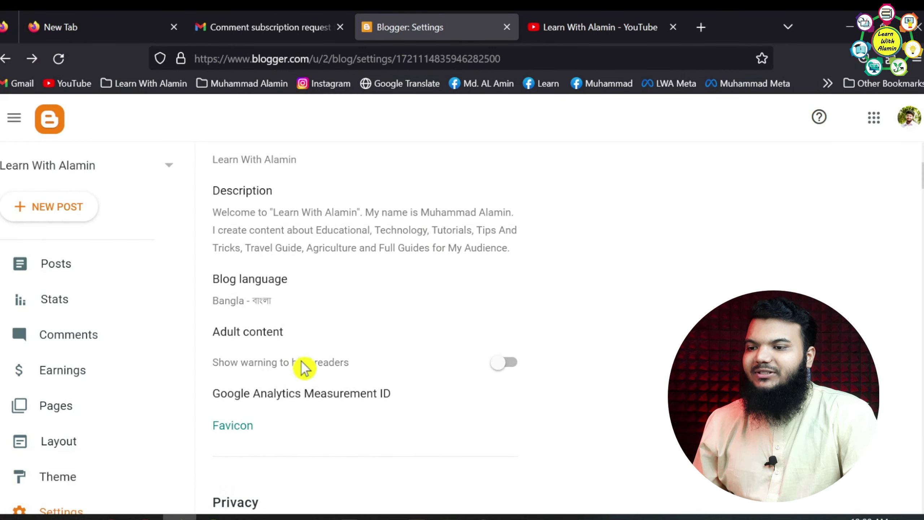
Step: Try the adult content warning for blog readers by turning it on and off again, and look over the Privacy settings
{"action": "scroll", "coordinate": [303, 365], "scroll_direction": "down", "scroll_amount": 2}
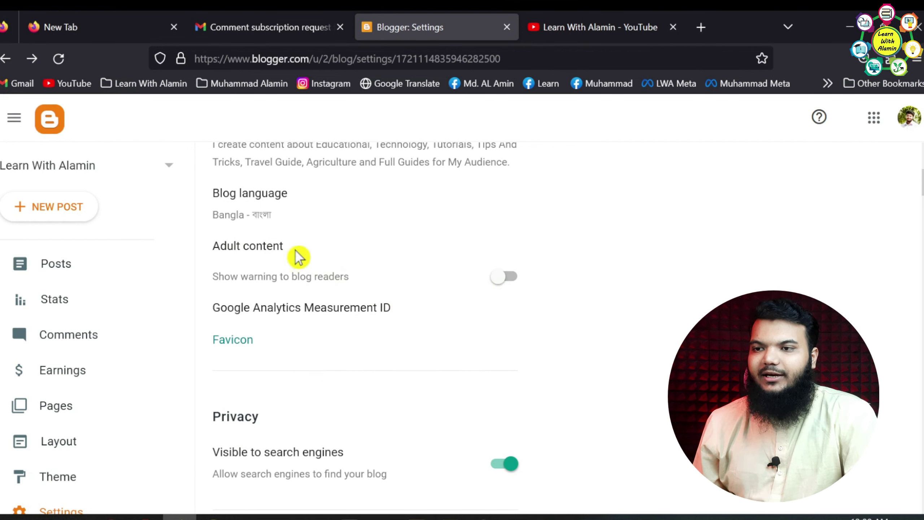
{"action": "left_click", "coordinate": [507, 280]}
{"action": "left_click", "coordinate": [505, 284]}
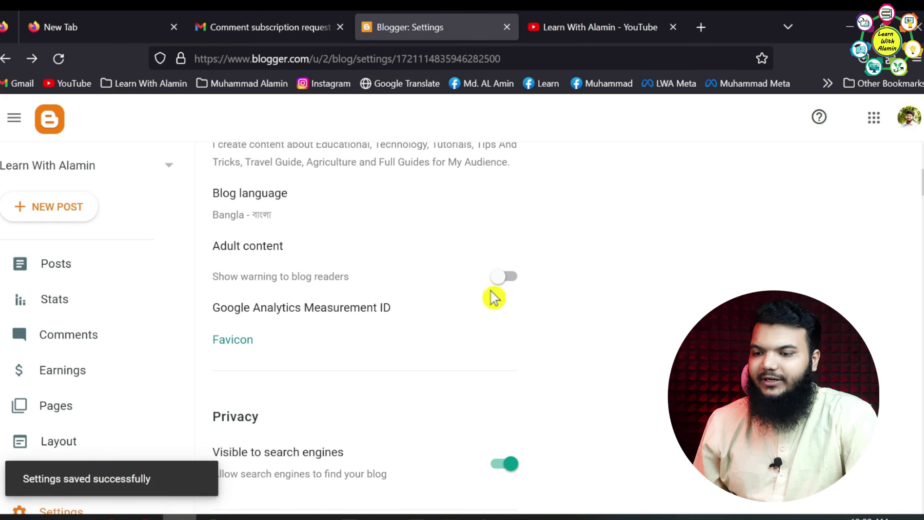
{"action": "scroll", "coordinate": [542, 310], "scroll_direction": "down", "scroll_amount": 3}
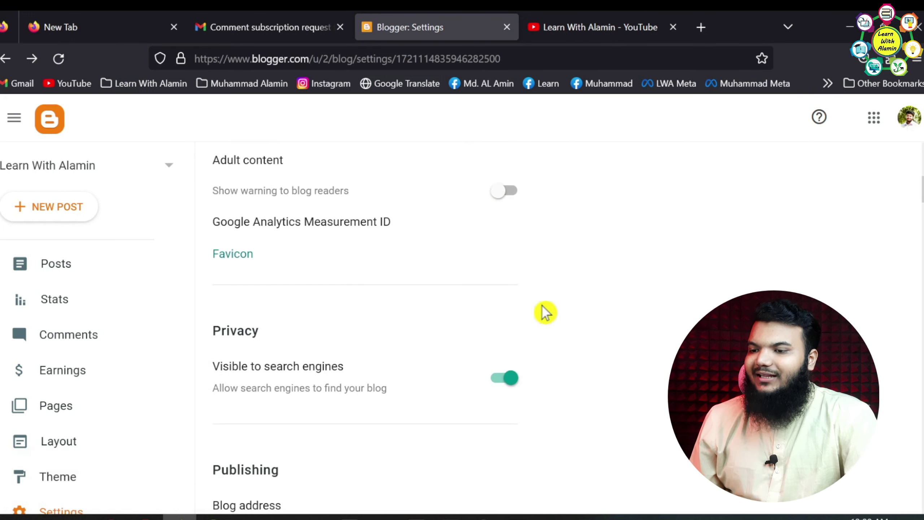
{"action": "scroll", "coordinate": [533, 310], "scroll_direction": "up", "scroll_amount": 2}
{"action": "scroll", "coordinate": [533, 310], "scroll_direction": "up", "scroll_amount": 1}
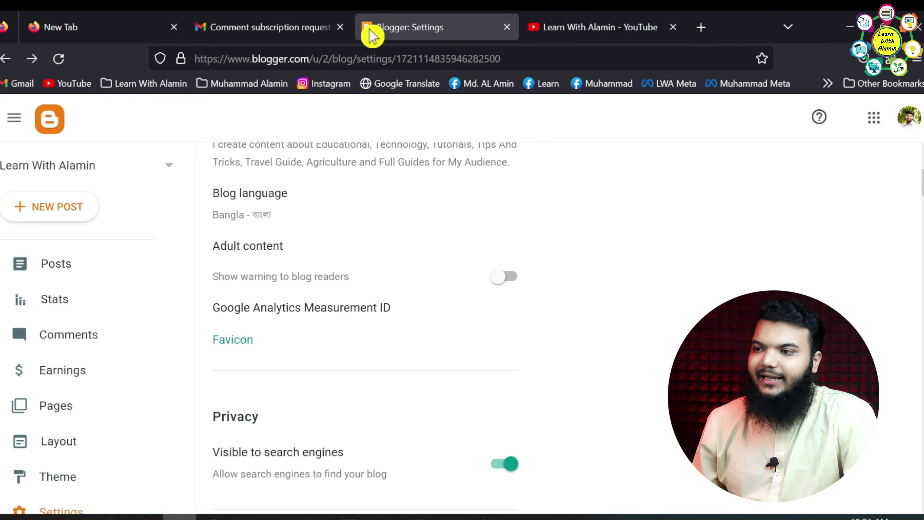
Step: Look through the YouTube, Gmail and New Tab browser tabs to compare their favicons
{"action": "left_click", "coordinate": [667, 23]}
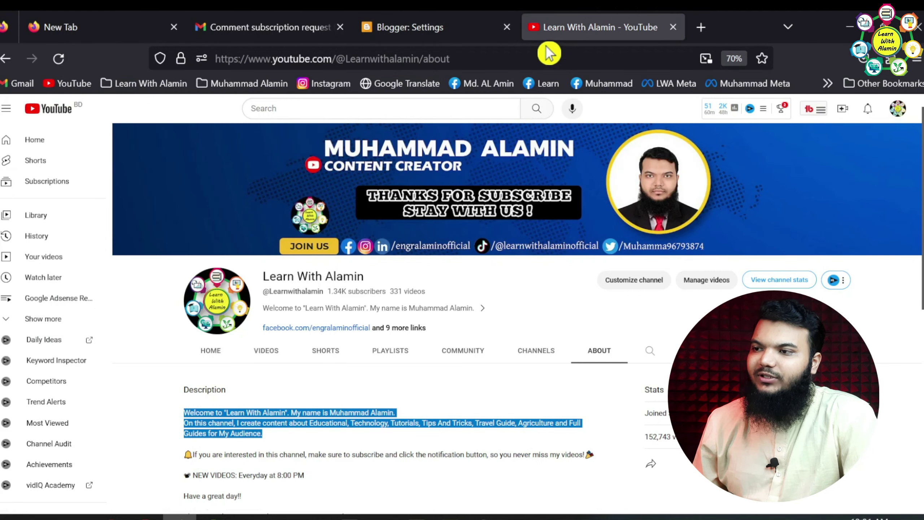
{"action": "left_click", "coordinate": [244, 23]}
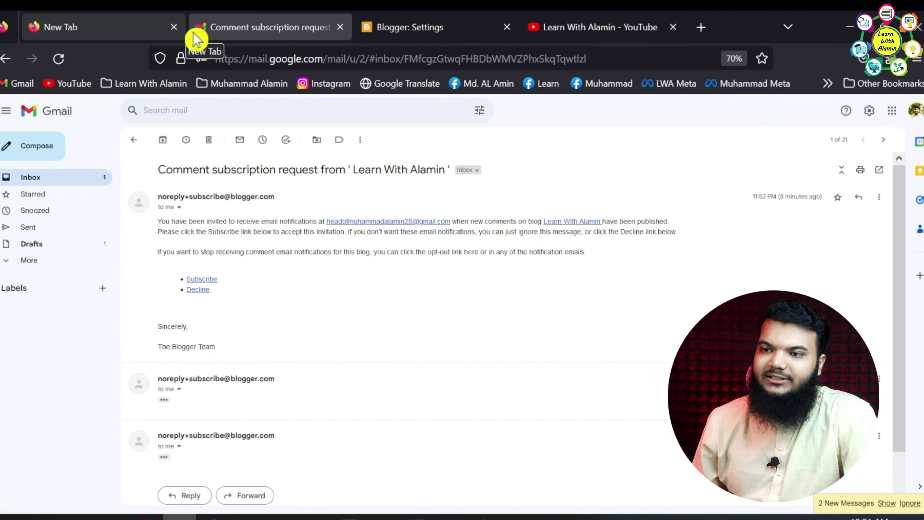
{"action": "left_click", "coordinate": [87, 22]}
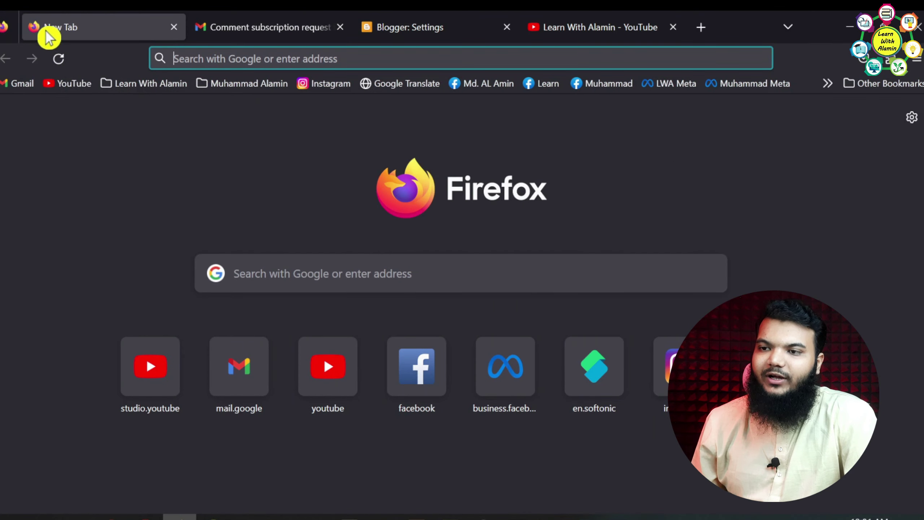
Step: Search the web for "favicon generator" in a new Chrome tab and open the Favicon & App Icon Generator site
{"action": "left_click", "coordinate": [435, 23]}
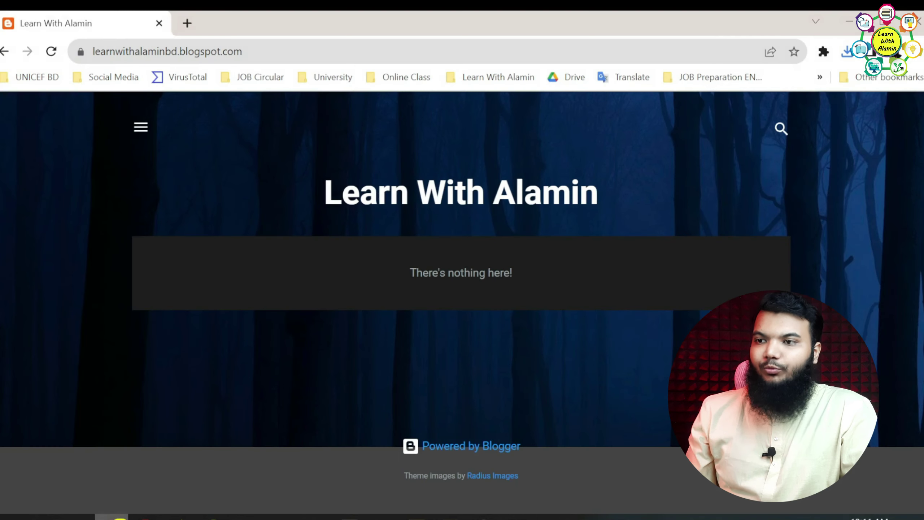
{"action": "left_click", "coordinate": [188, 23]}
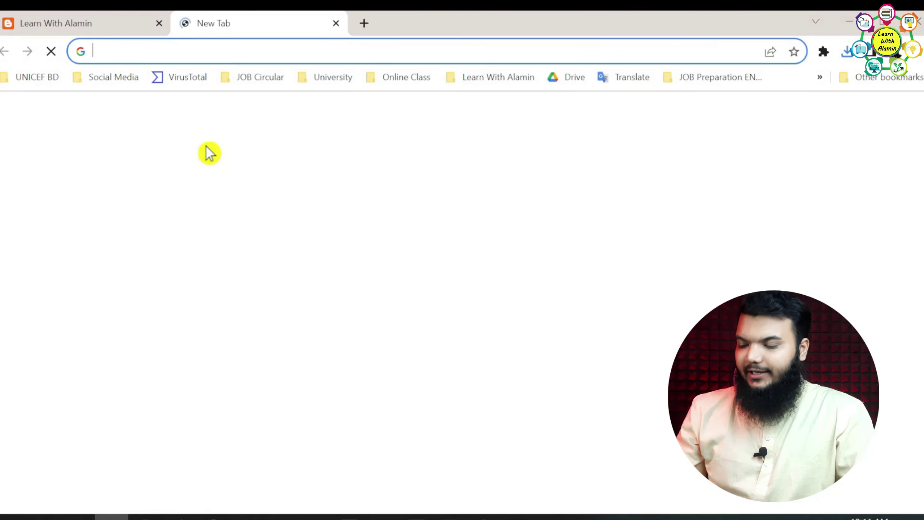
{"action": "type", "text": "fa"}
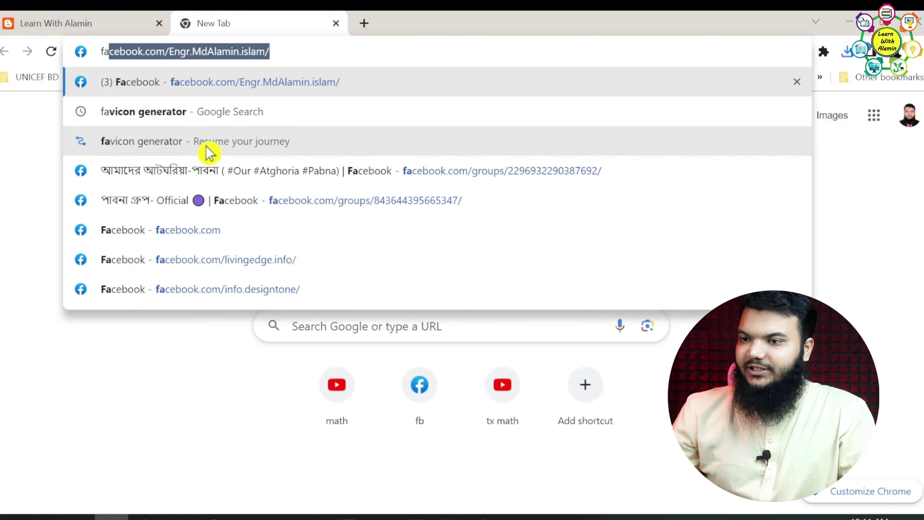
{"action": "left_click", "coordinate": [203, 114]}
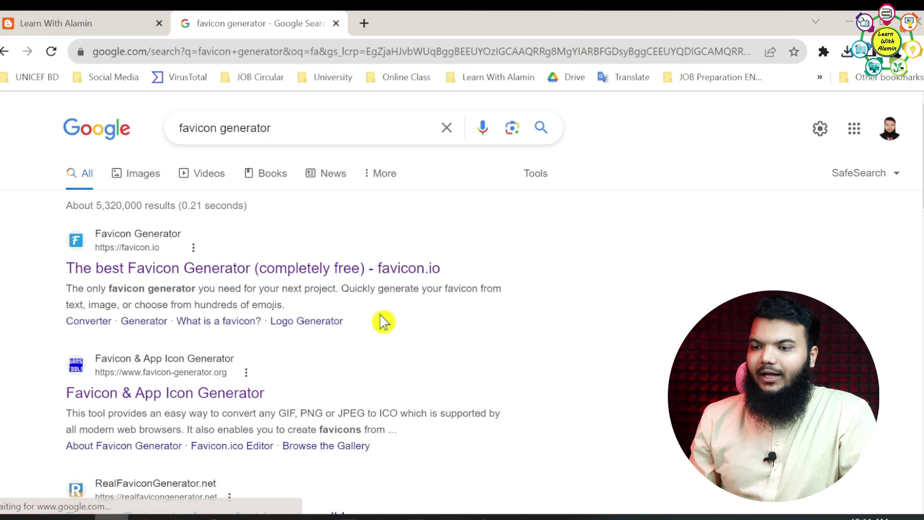
{"action": "left_click", "coordinate": [114, 393]}
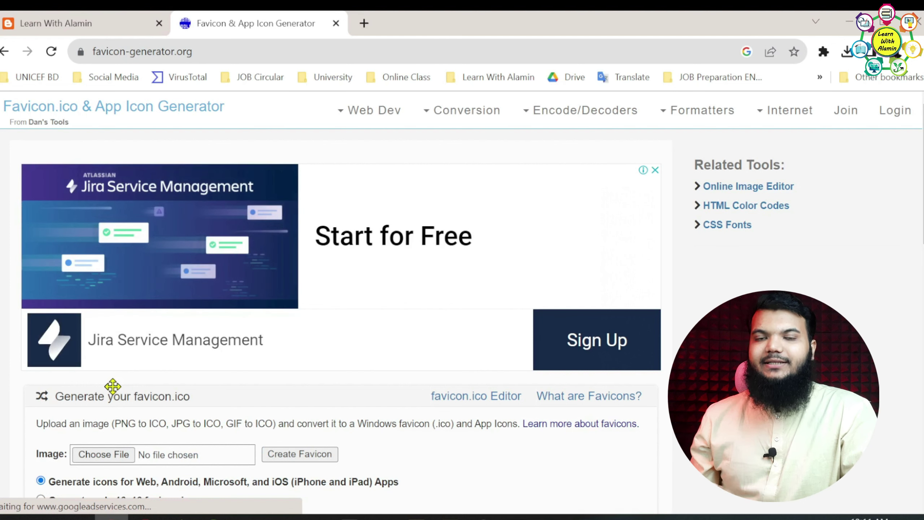
Step: Choose the round Learn With Alamin logo PNG from the Desktop and create a favicon from it
{"action": "scroll", "coordinate": [260, 397], "scroll_direction": "down", "scroll_amount": 2}
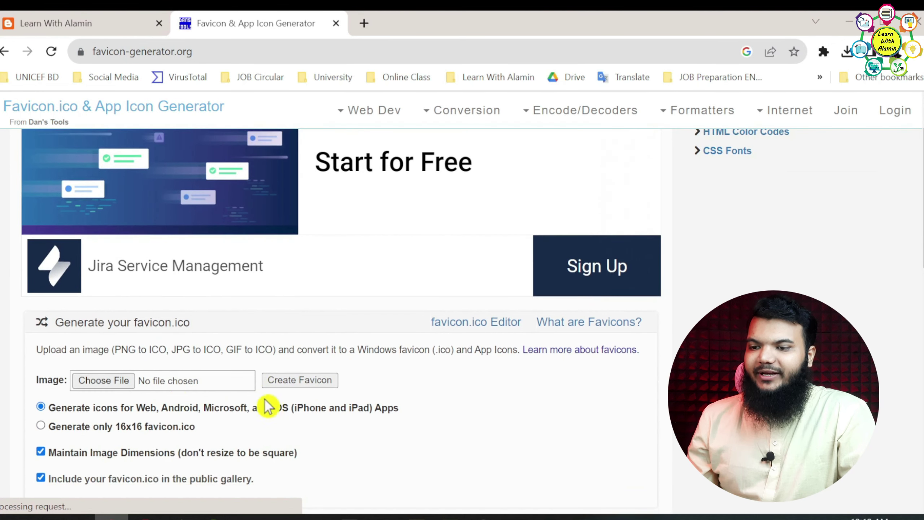
{"action": "left_click", "coordinate": [116, 386]}
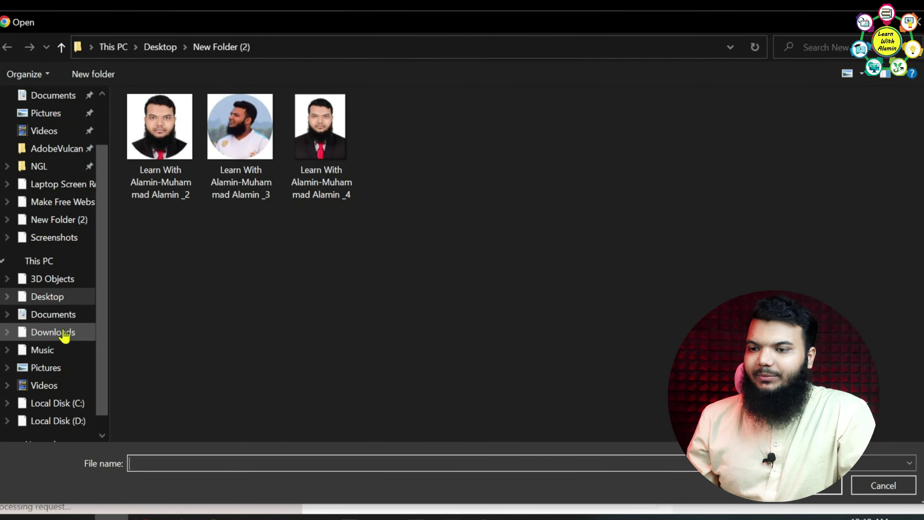
{"action": "left_click", "coordinate": [58, 302]}
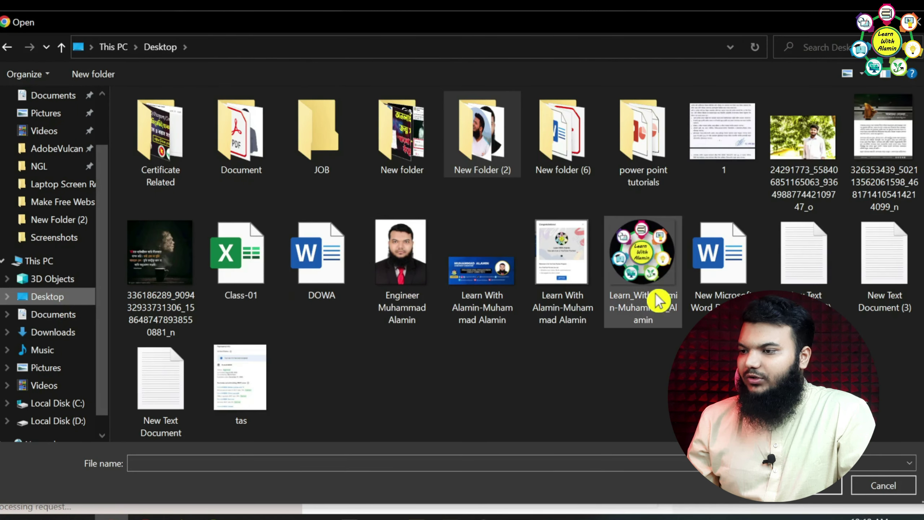
{"action": "double_click", "coordinate": [647, 245]}
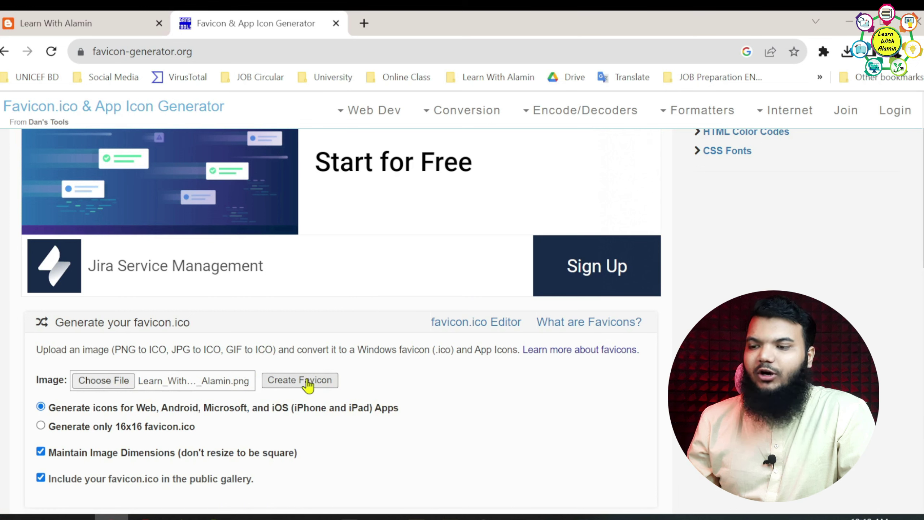
{"action": "left_click", "coordinate": [314, 383]}
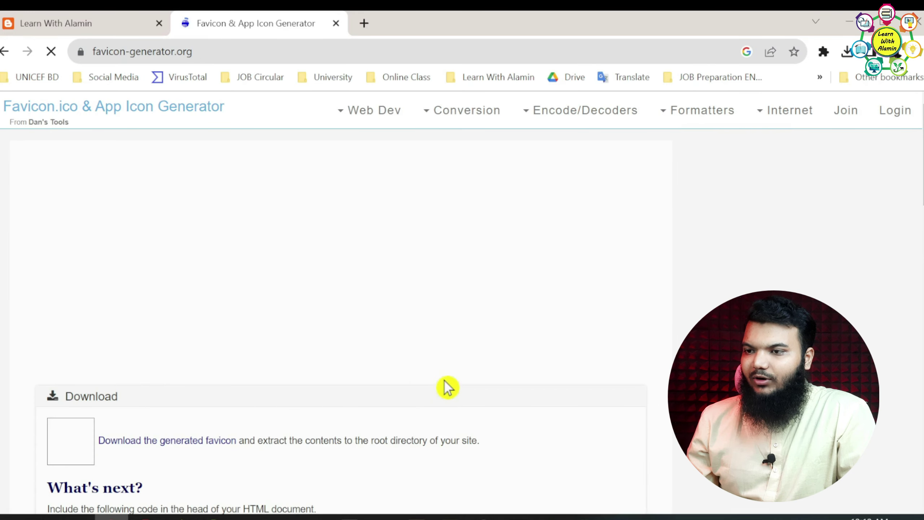
Step: Download the generated favicon archive and extract its contents into New folder (13) in Downloads with 7-Zip
{"action": "scroll", "coordinate": [468, 365], "scroll_direction": "down", "scroll_amount": 2}
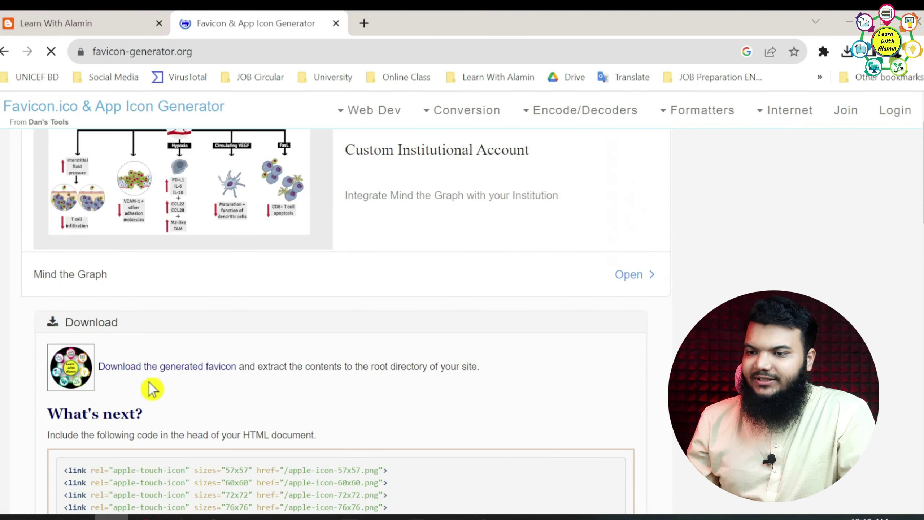
{"action": "left_click", "coordinate": [119, 369]}
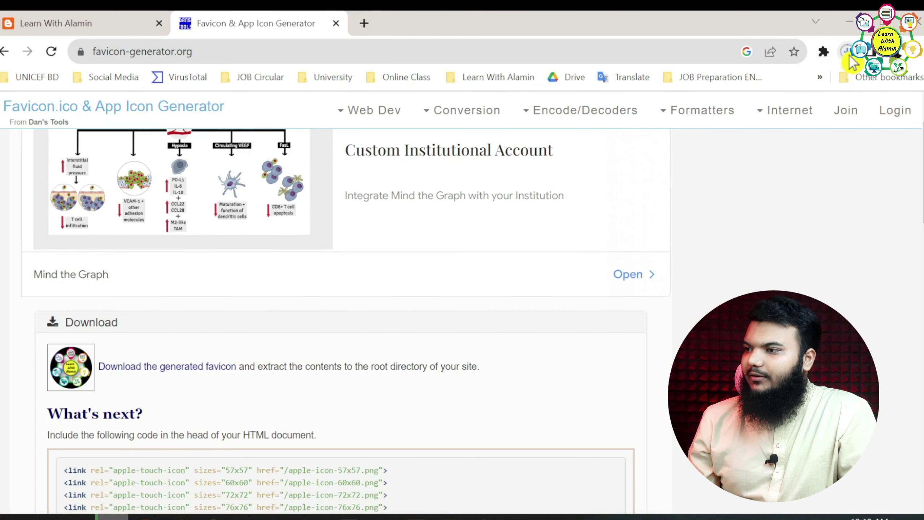
{"action": "left_click", "coordinate": [847, 52]}
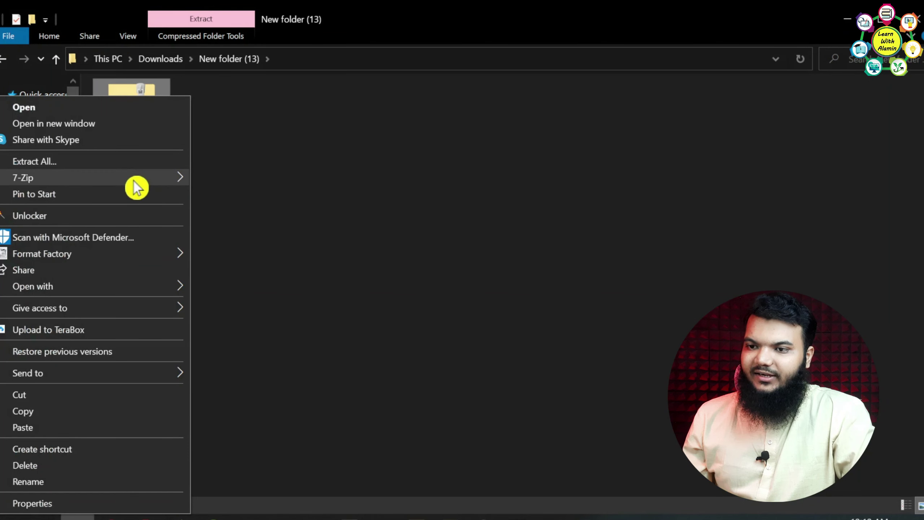
{"action": "mouse_move", "coordinate": [136, 186]}
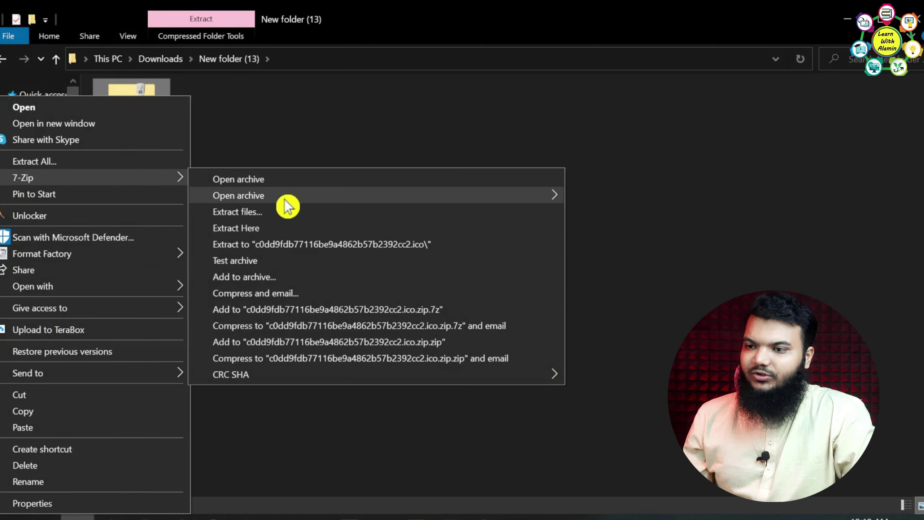
{"action": "left_click", "coordinate": [275, 229]}
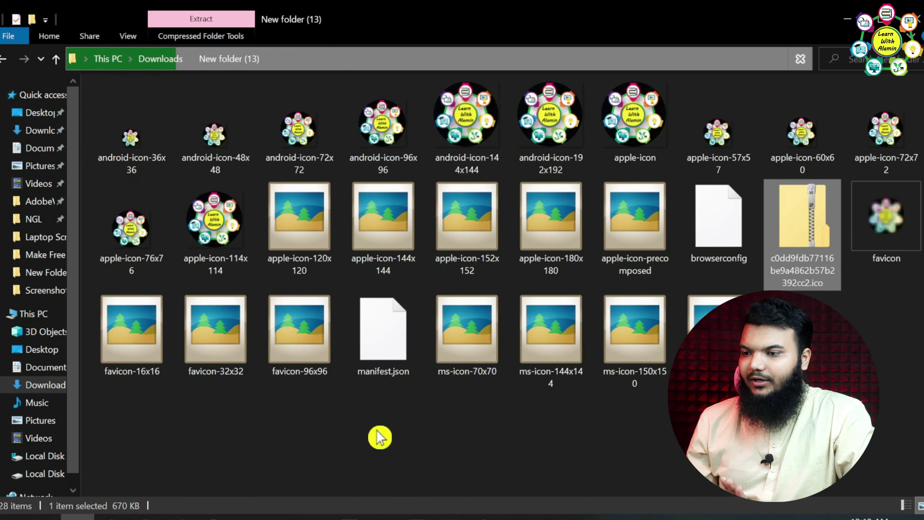
Step: Sort the extracted icons by size and compare the file sizes of ms-icon-310x310 and apple-icon
{"action": "right_click", "coordinate": [336, 288]}
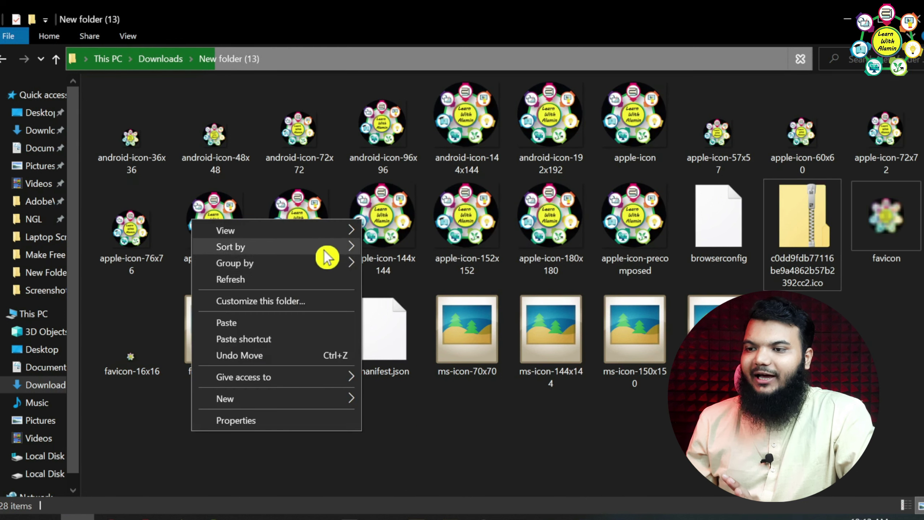
{"action": "mouse_move", "coordinate": [325, 252]}
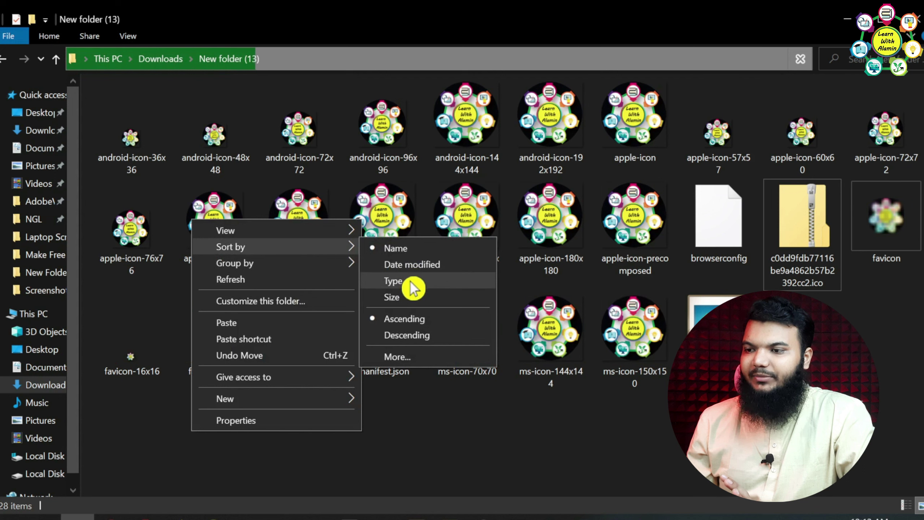
{"action": "left_click", "coordinate": [413, 302]}
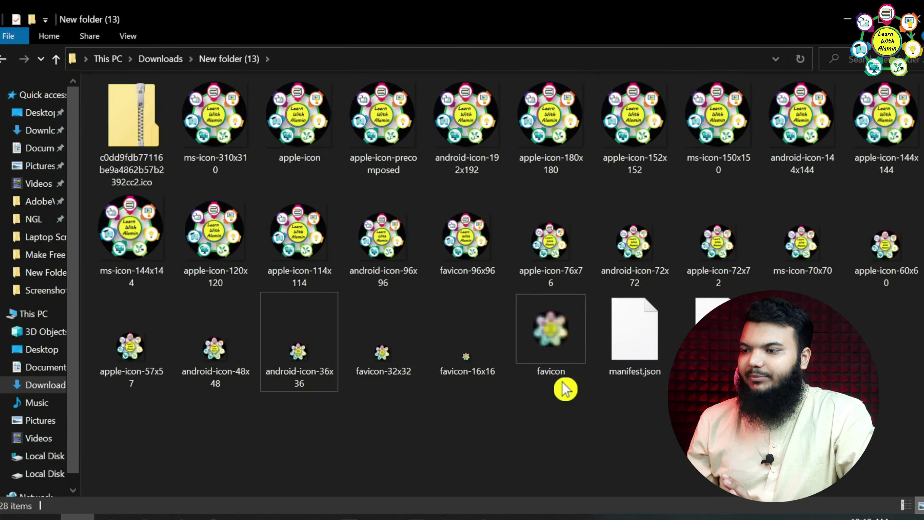
{"action": "left_click", "coordinate": [557, 341]}
{"action": "left_click", "coordinate": [238, 153]}
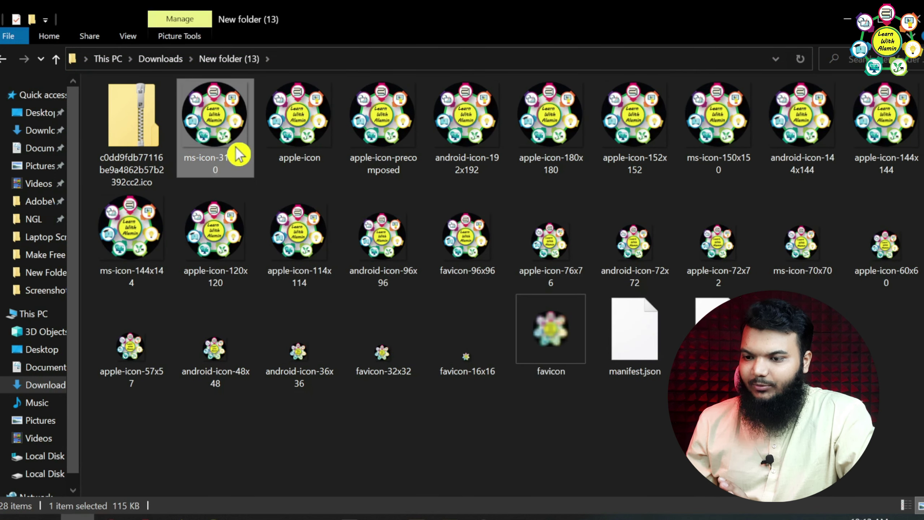
{"action": "left_click", "coordinate": [308, 127]}
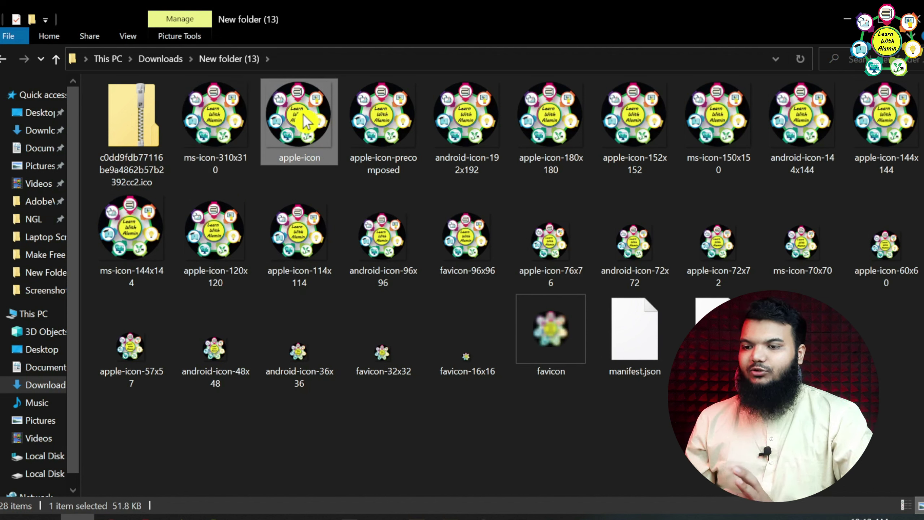
{"action": "mouse_move", "coordinate": [308, 128]}
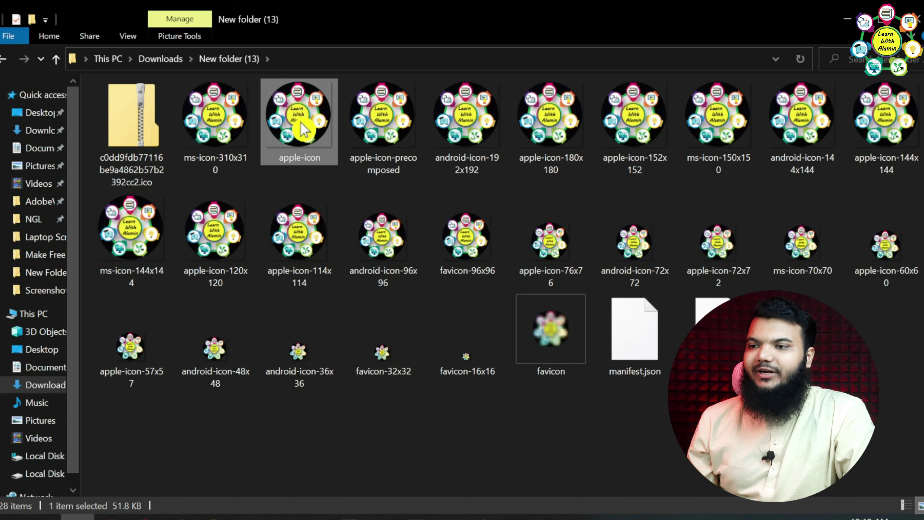
Step: Switch to the Blogger settings in Firefox, open the favicon configuration and browse to Downloads > New folder (13) for the upload
{"action": "left_click", "coordinate": [180, 517]}
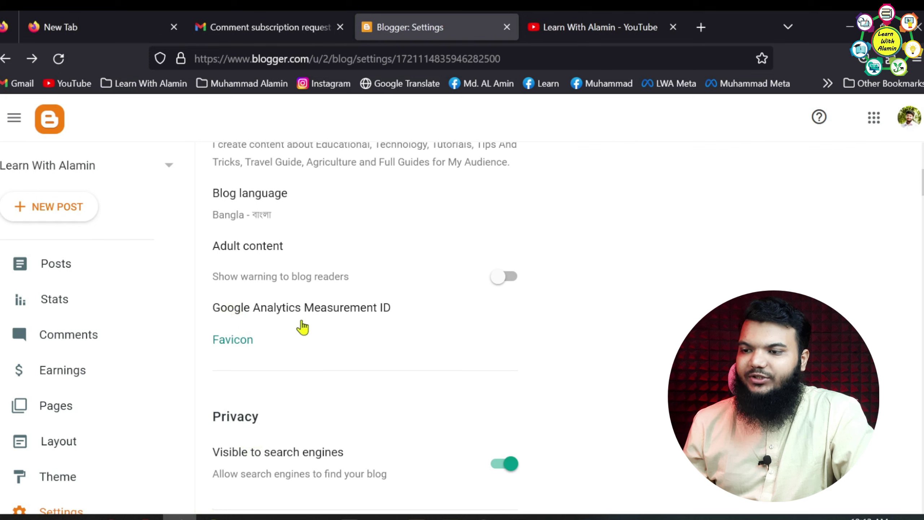
{"action": "left_click", "coordinate": [236, 342]}
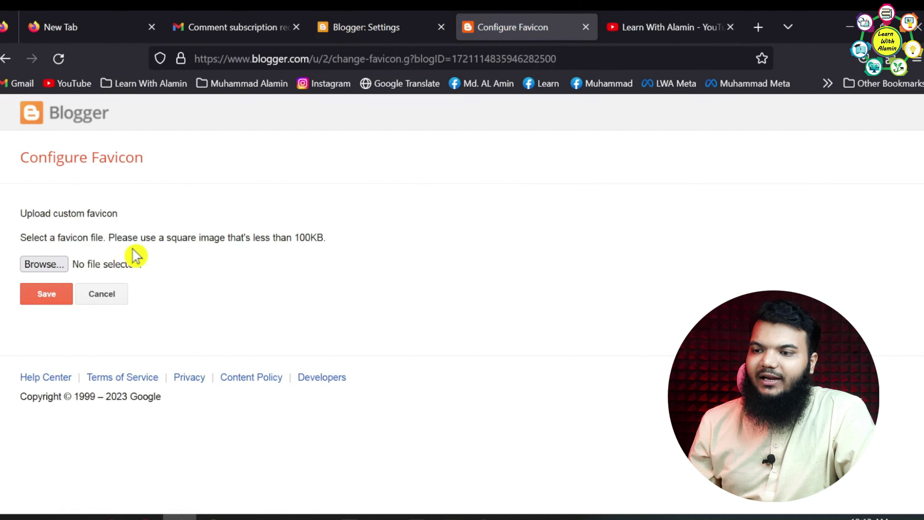
{"action": "left_click_drag", "start_coordinate": [311, 238], "coordinate": [304, 270]}
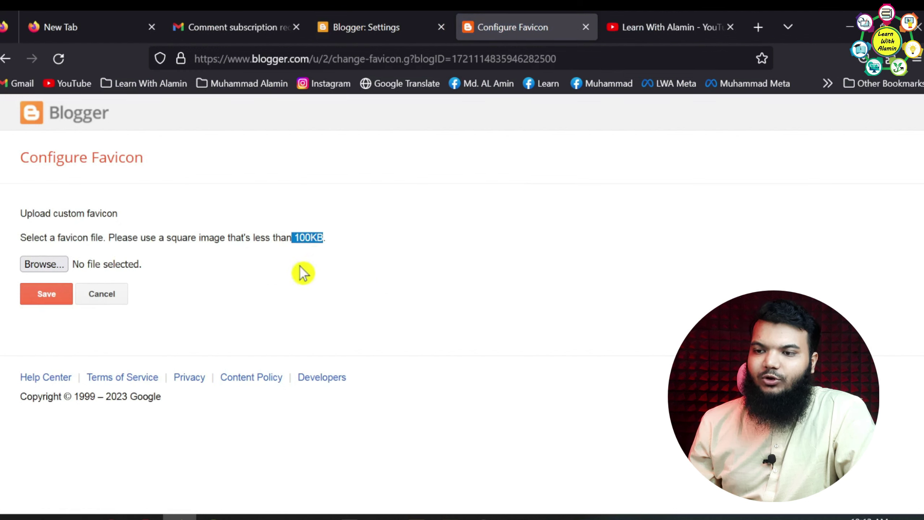
{"action": "left_click", "coordinate": [46, 269]}
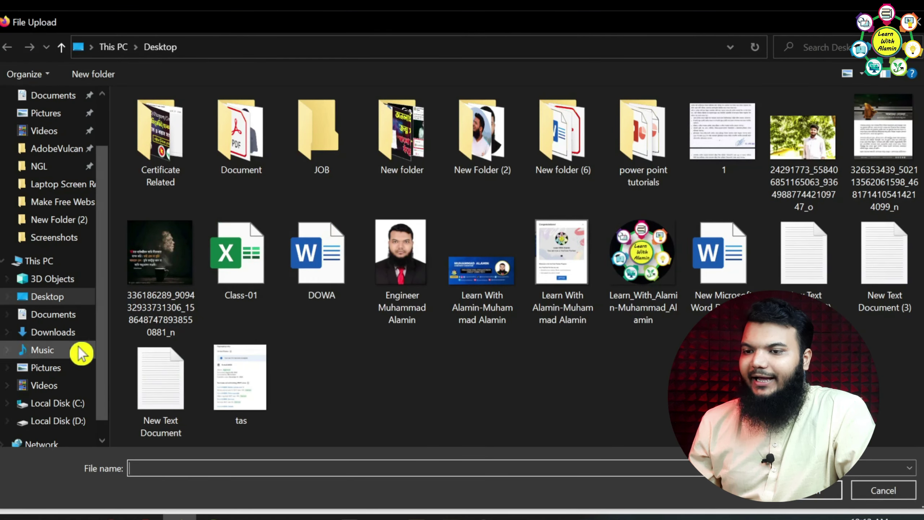
{"action": "left_click", "coordinate": [51, 333]}
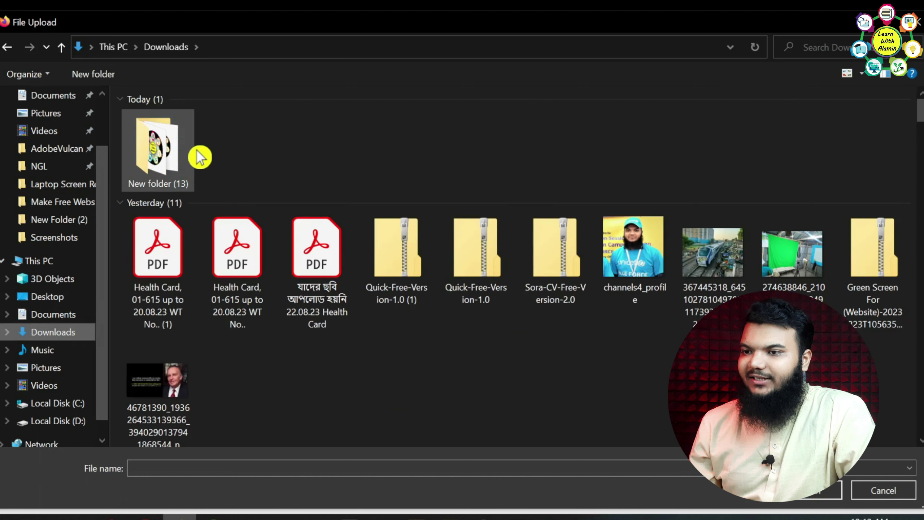
{"action": "double_click", "coordinate": [178, 149]}
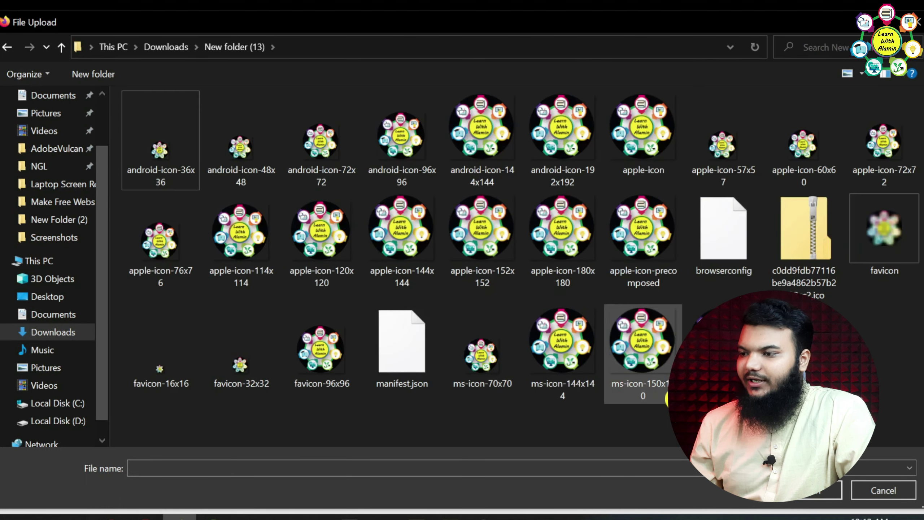
Step: Sort the folder's files by size and choose apple-icon as the custom favicon file
{"action": "right_click", "coordinate": [564, 303]}
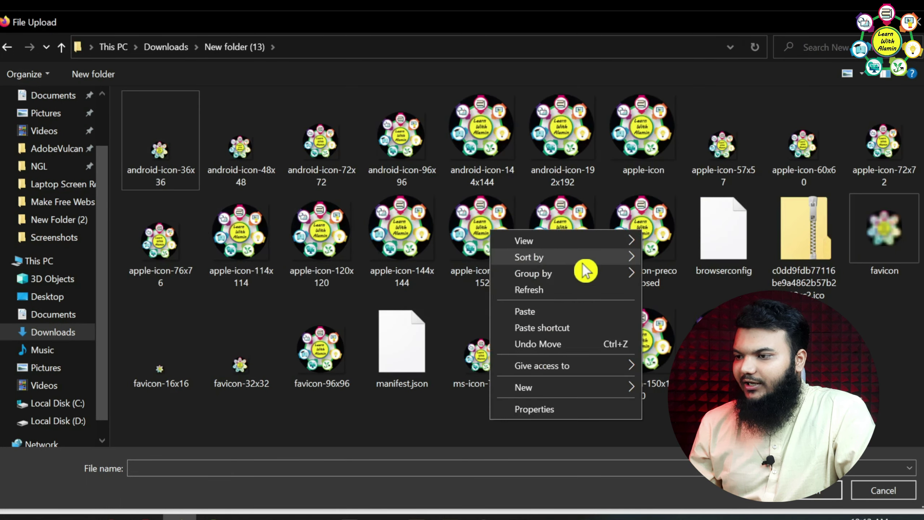
{"action": "mouse_move", "coordinate": [585, 257]}
{"action": "left_click", "coordinate": [673, 307]}
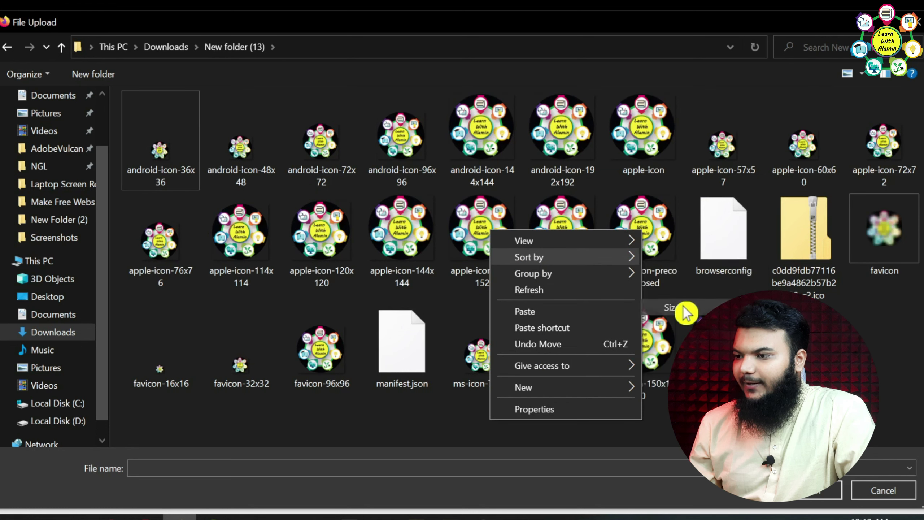
{"action": "left_click", "coordinate": [328, 149]}
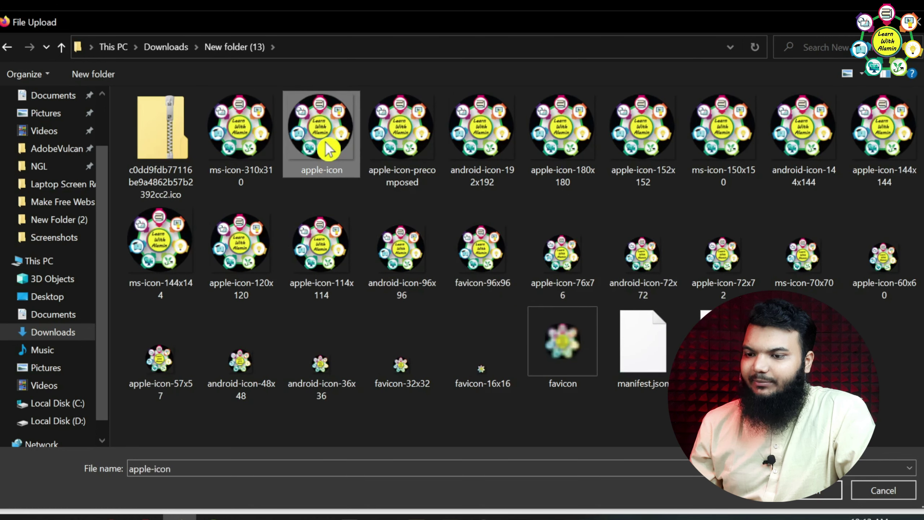
{"action": "right_click", "coordinate": [453, 430]}
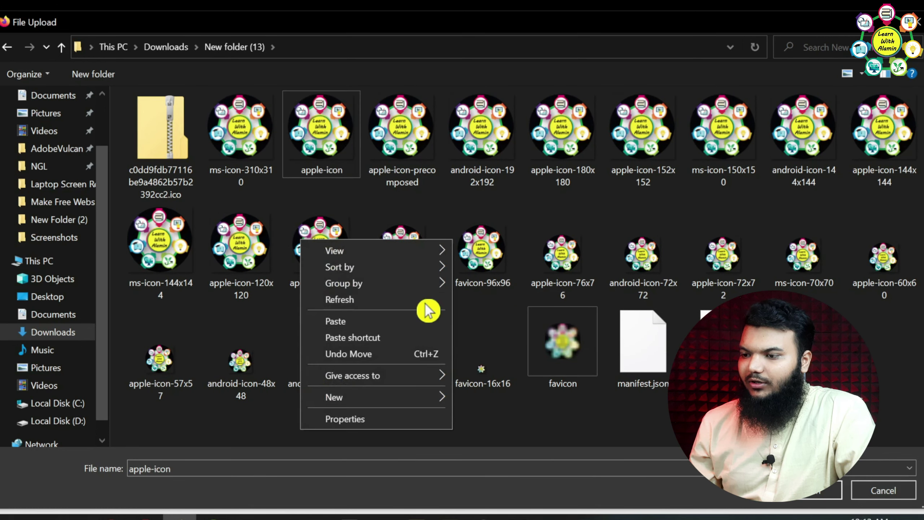
{"action": "left_click", "coordinate": [398, 305]}
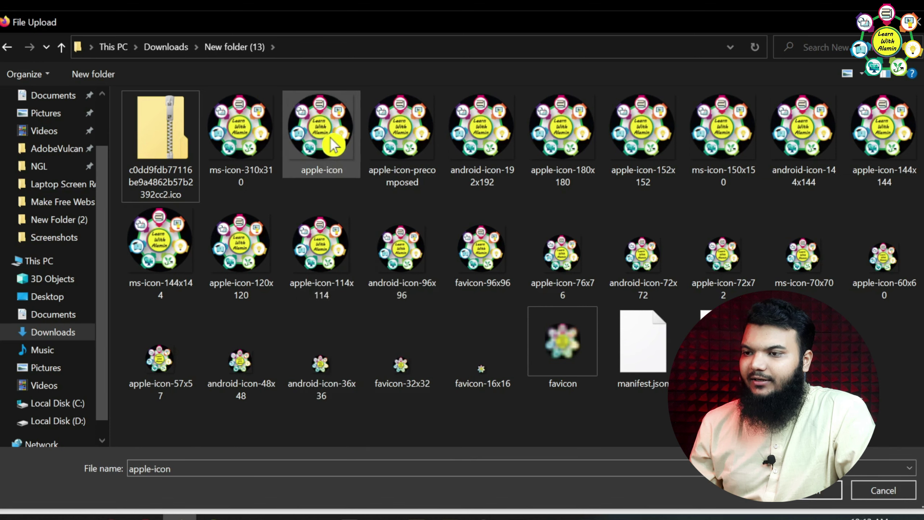
{"action": "double_click", "coordinate": [332, 144]}
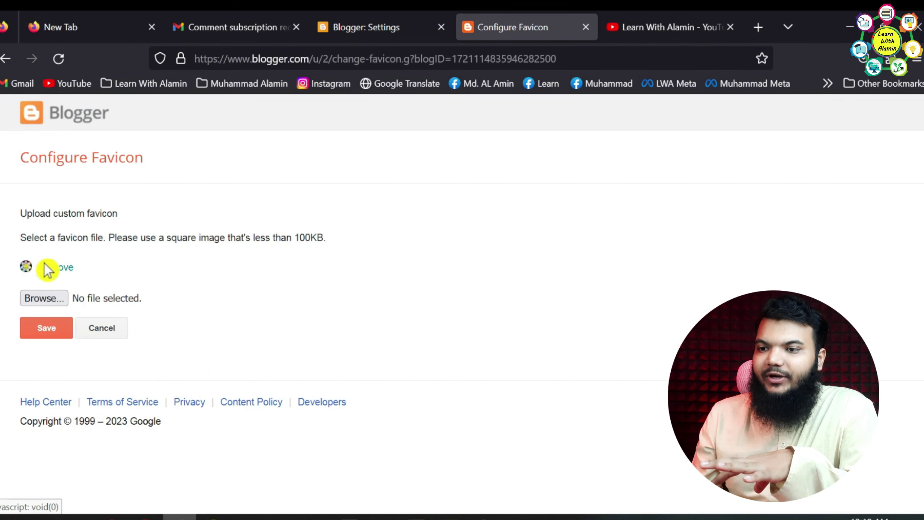
Step: Save the favicon configuration and reload the live blog in Chrome to check its tab icon
{"action": "left_click", "coordinate": [51, 330]}
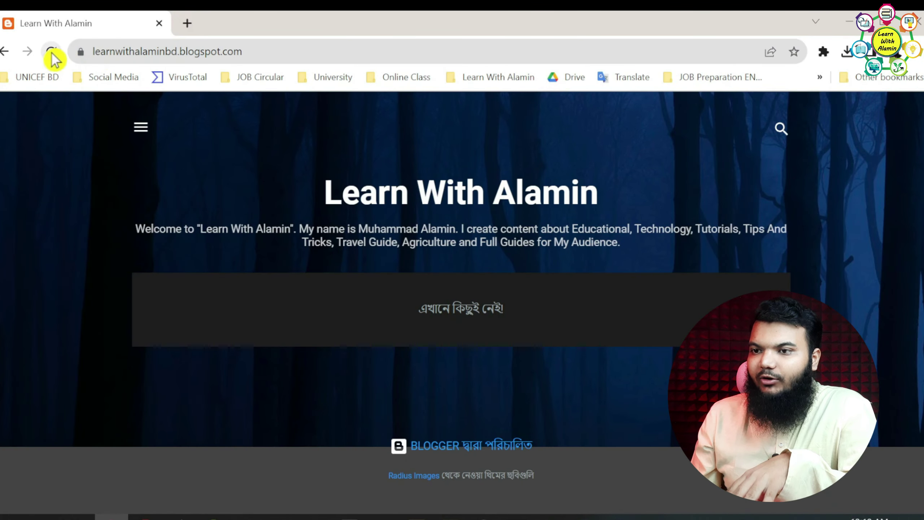
{"action": "left_click", "coordinate": [50, 54]}
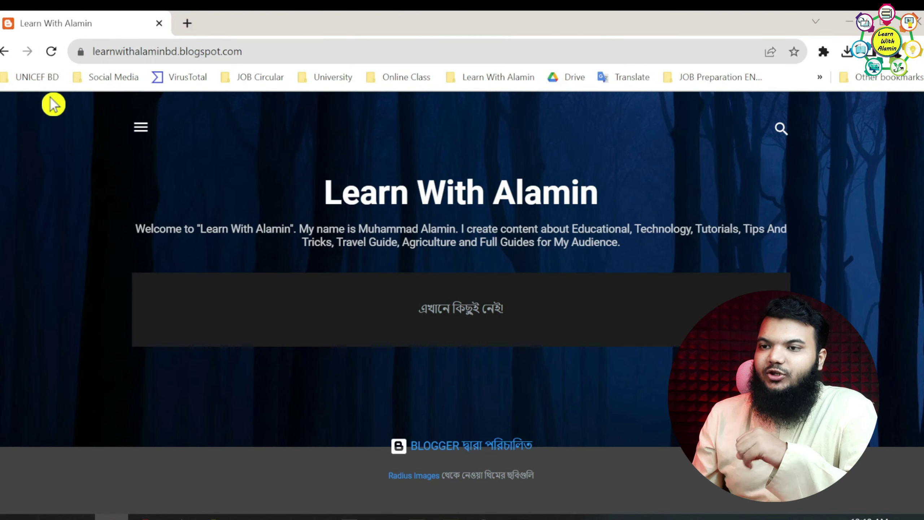
Step: Switch back to Firefox and close the Configure Favicon page to return to the Blogger settings
{"action": "left_click", "coordinate": [180, 516]}
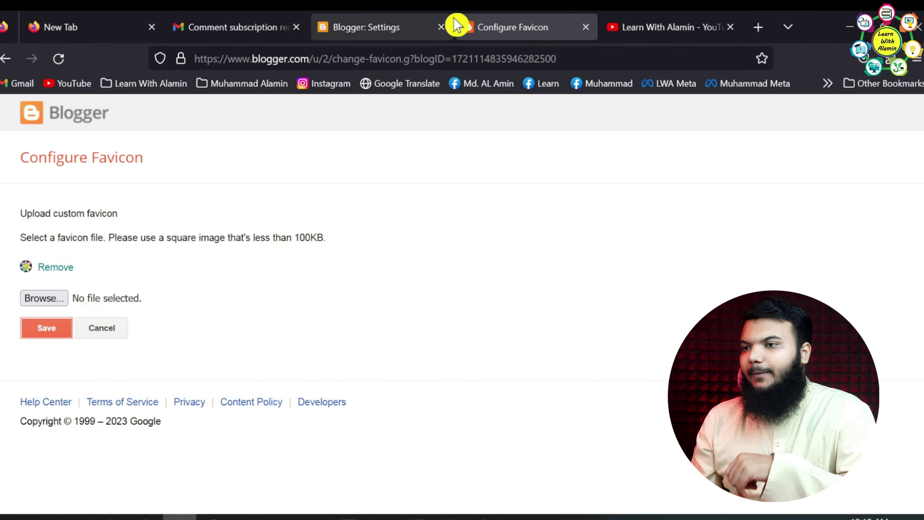
{"action": "left_click", "coordinate": [450, 26]}
{"action": "left_click", "coordinate": [586, 27]}
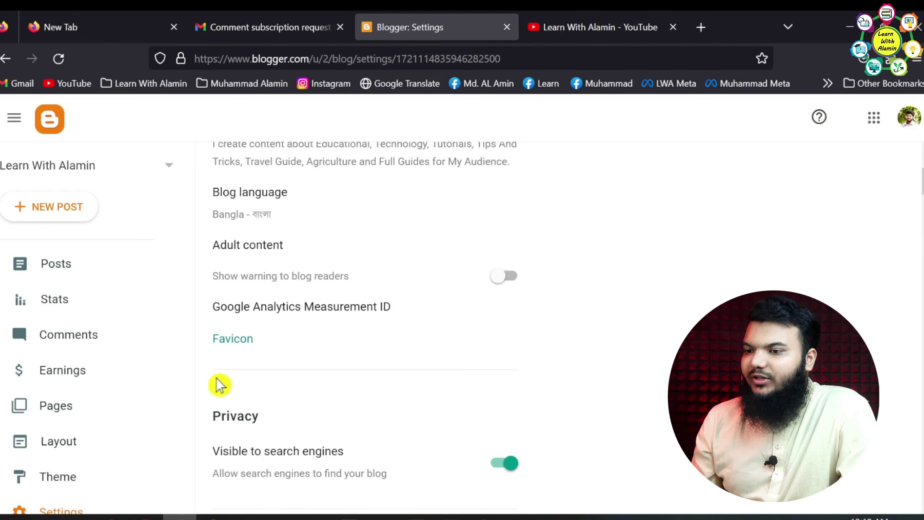
Step: Examine the search engine visibility option under Privacy, along with the Publishing and HTTPS settings
{"action": "scroll", "coordinate": [389, 364], "scroll_direction": "down", "scroll_amount": 4}
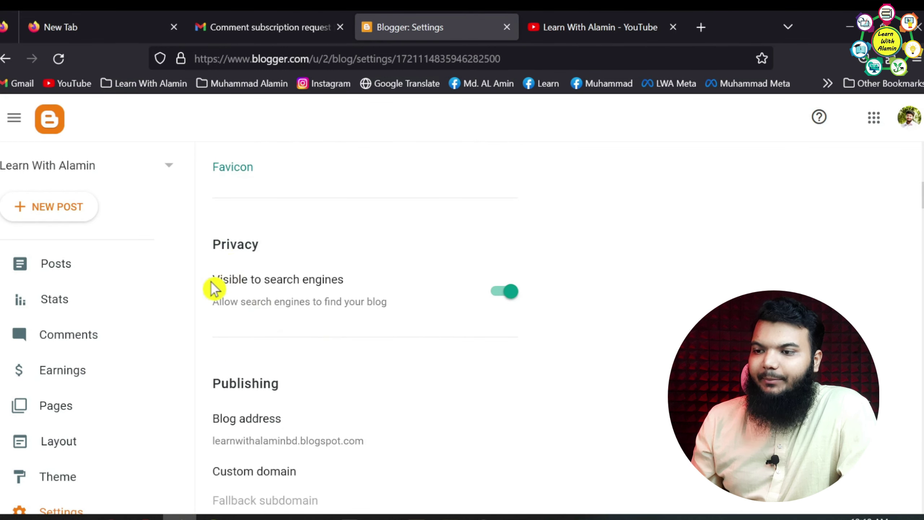
{"action": "left_click_drag", "start_coordinate": [214, 288], "coordinate": [367, 295]}
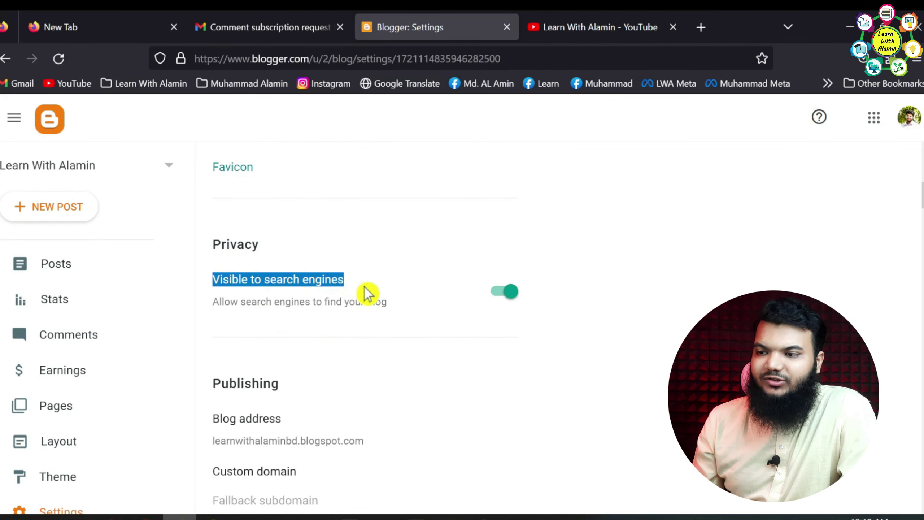
{"action": "left_click", "coordinate": [326, 358]}
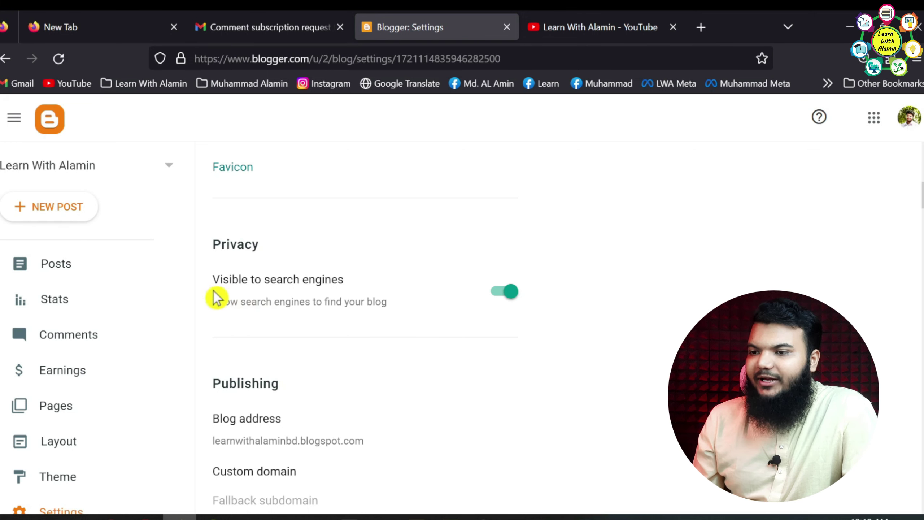
{"action": "left_click_drag", "start_coordinate": [214, 293], "coordinate": [573, 303]}
{"action": "left_click", "coordinate": [589, 308]}
{"action": "scroll", "coordinate": [509, 320], "scroll_direction": "down", "scroll_amount": 5}
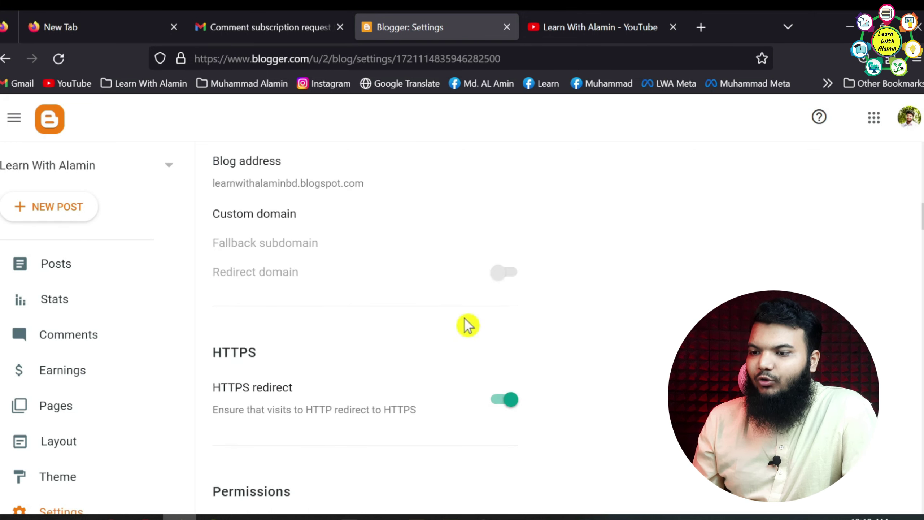
{"action": "scroll", "coordinate": [239, 229], "scroll_direction": "up", "scroll_amount": 2}
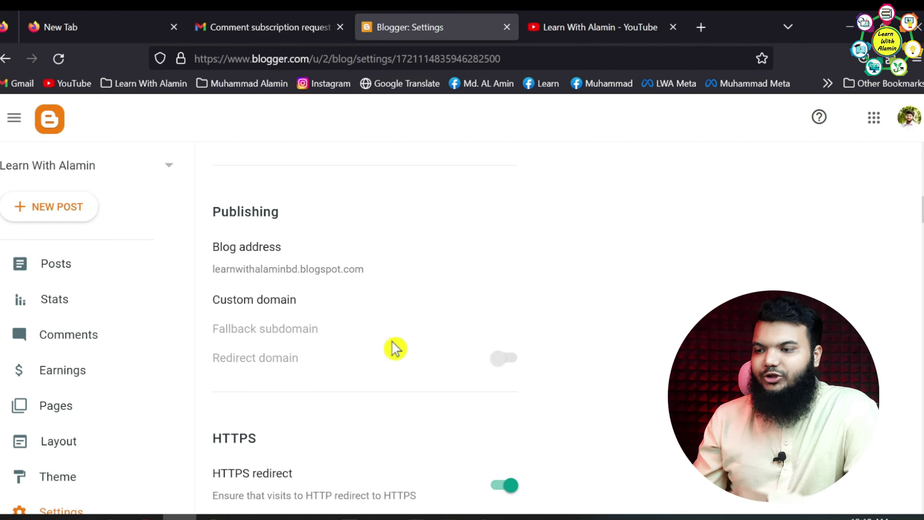
{"action": "scroll", "coordinate": [396, 348], "scroll_direction": "down", "scroll_amount": 5}
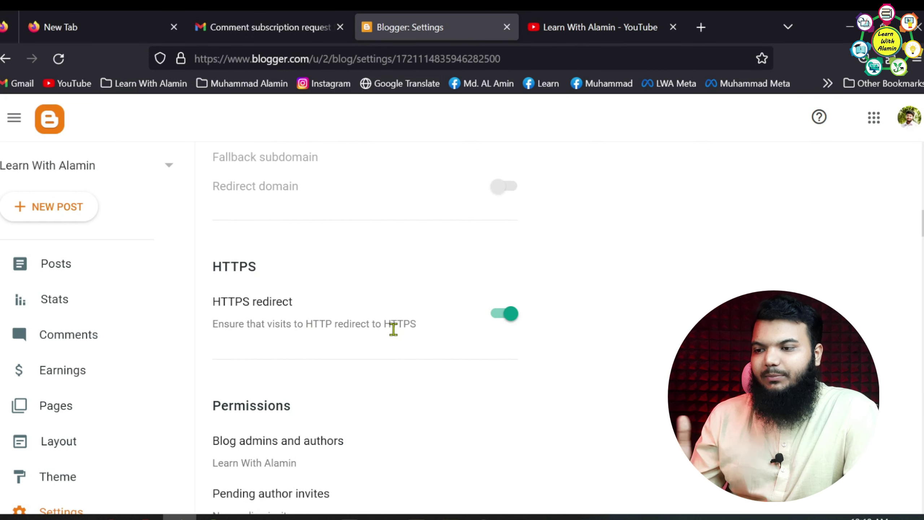
Step: Inspect the Permissions options for blog admins and authors, pending author invites and reader access without changing them
{"action": "scroll", "coordinate": [563, 359], "scroll_direction": "down", "scroll_amount": 7}
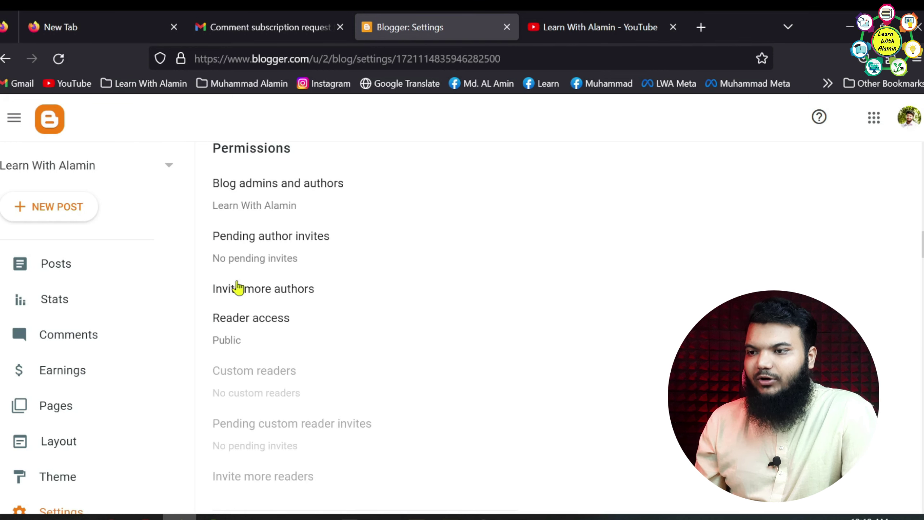
{"action": "left_click", "coordinate": [320, 200]}
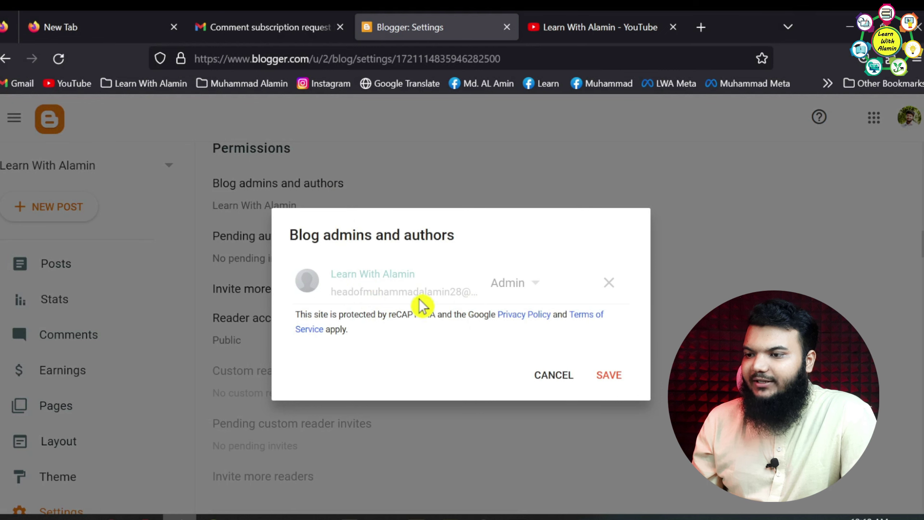
{"action": "left_click", "coordinate": [554, 376]}
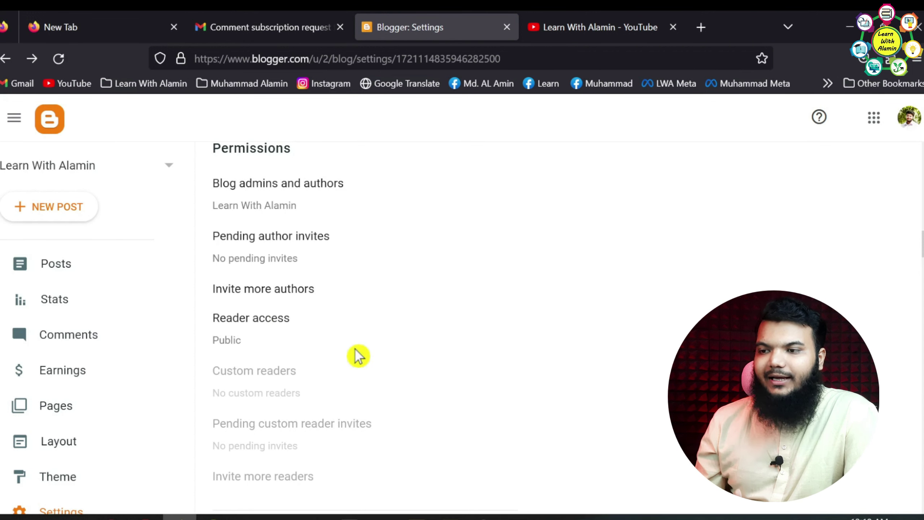
{"action": "left_click", "coordinate": [301, 262]}
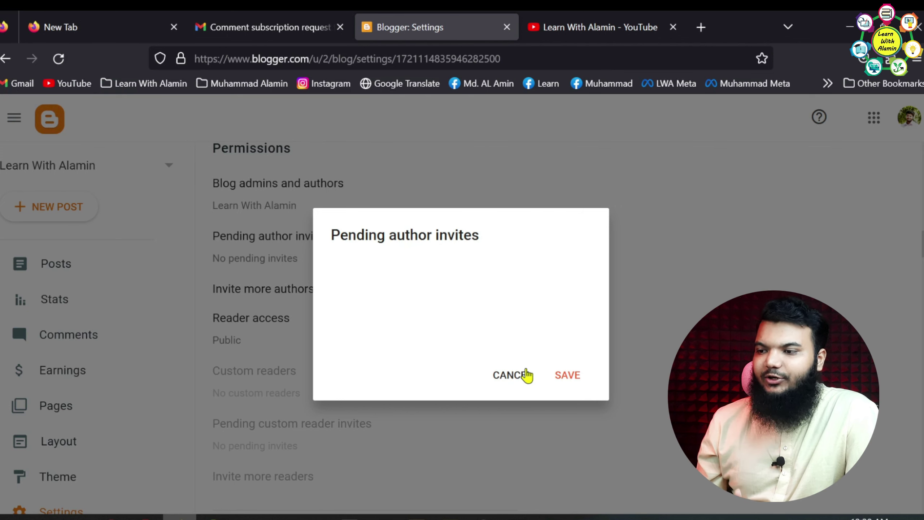
{"action": "left_click", "coordinate": [526, 375]}
{"action": "left_click", "coordinate": [240, 339]}
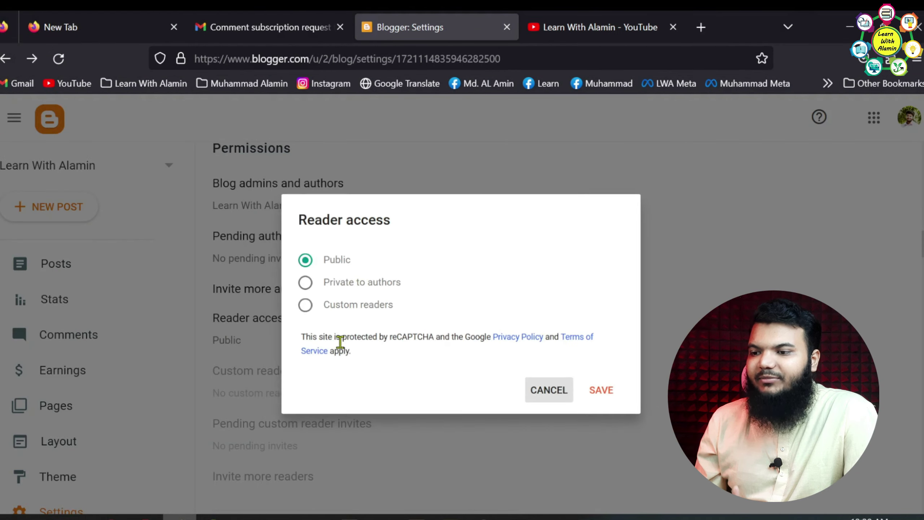
{"action": "key", "text": "Escape"}
Step: Look over the Monetization and Manage Blog sections further down the blog settings
{"action": "scroll", "coordinate": [385, 381], "scroll_direction": "down", "scroll_amount": 20}
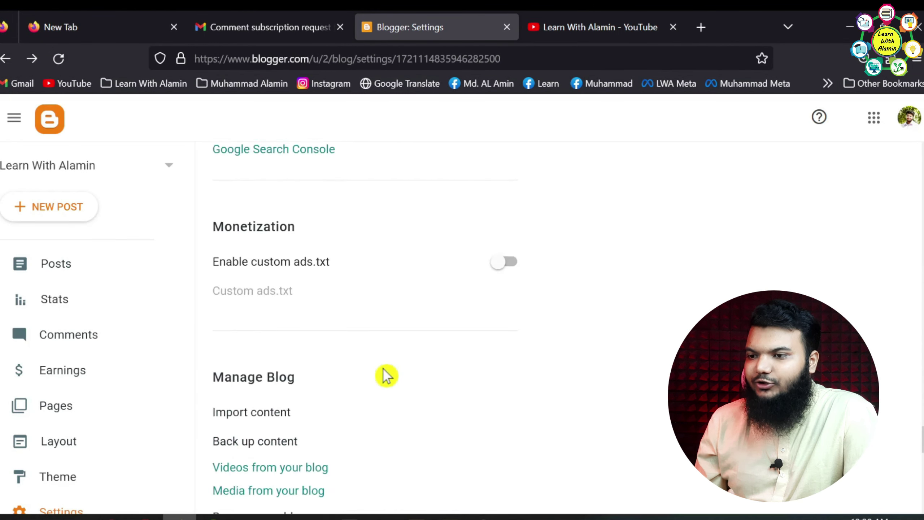
{"action": "scroll", "coordinate": [386, 375], "scroll_direction": "down", "scroll_amount": 11}
{"action": "scroll", "coordinate": [390, 365], "scroll_direction": "up", "scroll_amount": 10}
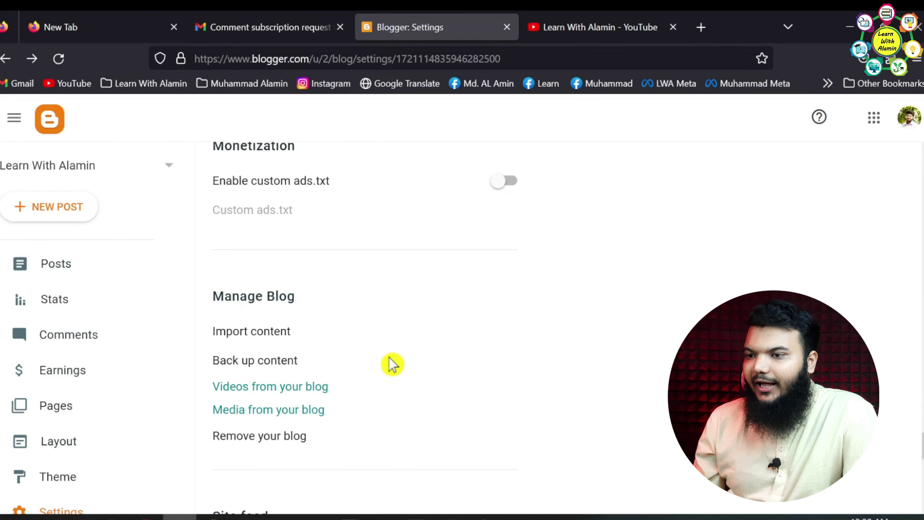
Step: Open the blog's Reading List and look through the Blogger Buzz posts
{"action": "scroll", "coordinate": [96, 433], "scroll_direction": "down", "scroll_amount": 4}
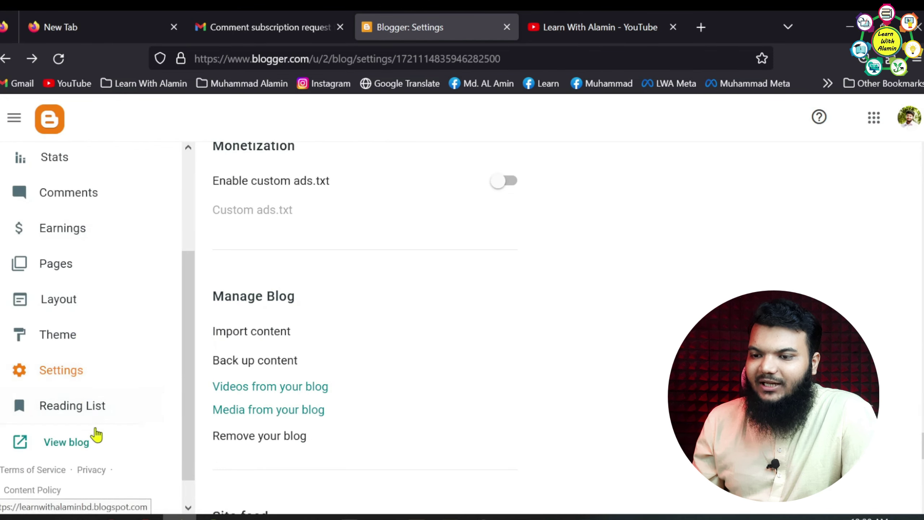
{"action": "left_click", "coordinate": [96, 417]}
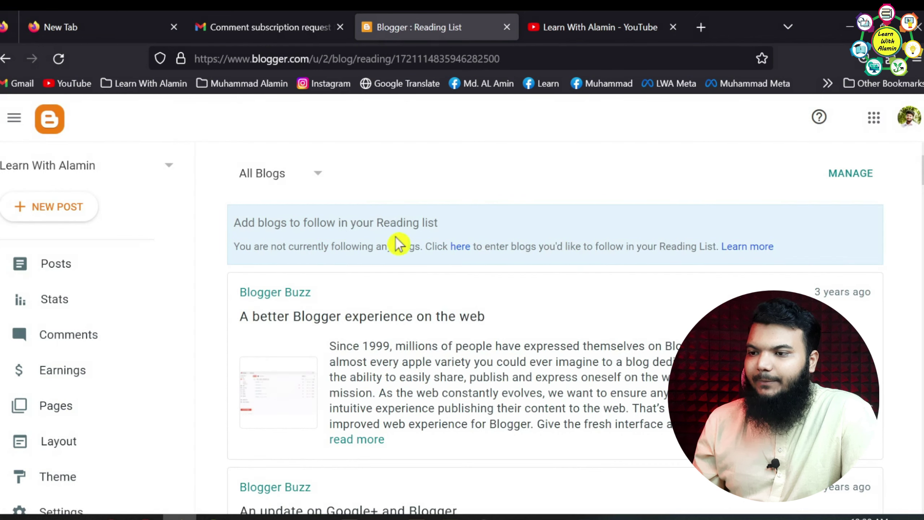
{"action": "scroll", "coordinate": [476, 293], "scroll_direction": "down", "scroll_amount": 6}
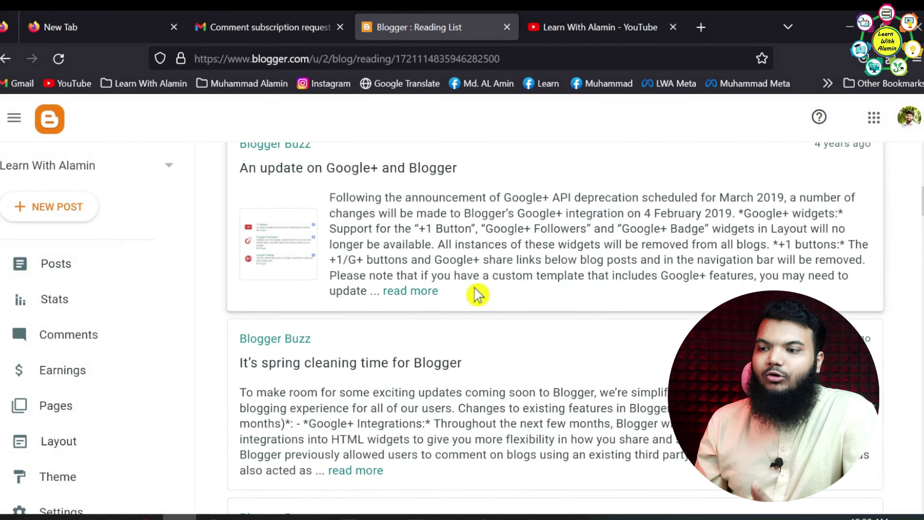
{"action": "scroll", "coordinate": [477, 294], "scroll_direction": "up", "scroll_amount": 6}
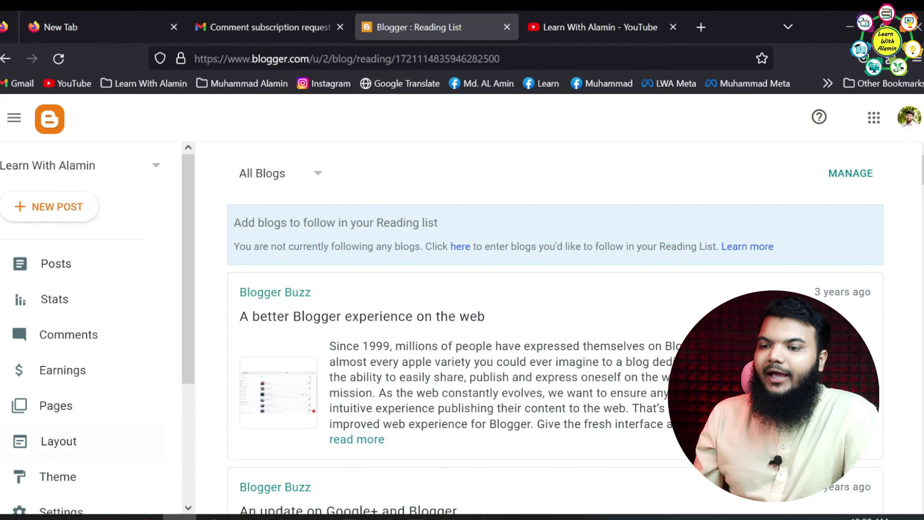
Step: Reload the live blog in Chrome and review its title, description and full web address
{"action": "scroll", "coordinate": [88, 378], "scroll_direction": "down", "scroll_amount": 4}
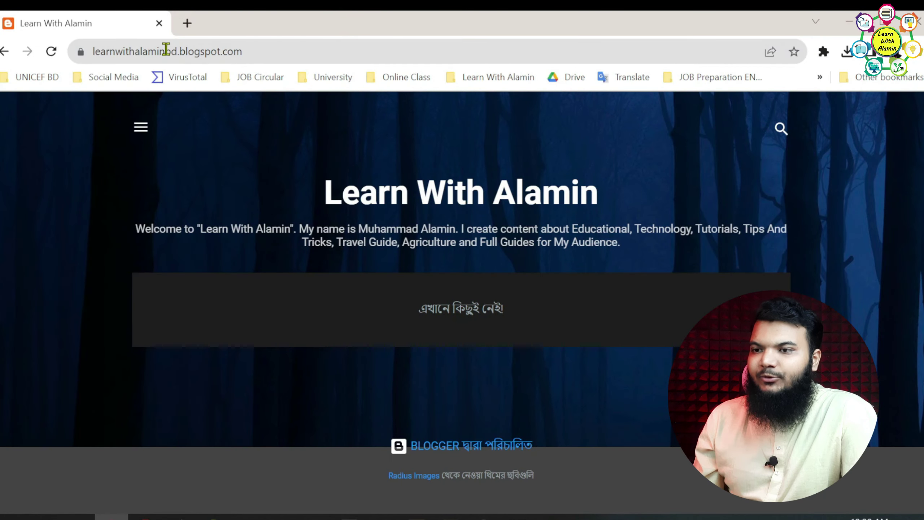
{"action": "left_click", "coordinate": [51, 51]}
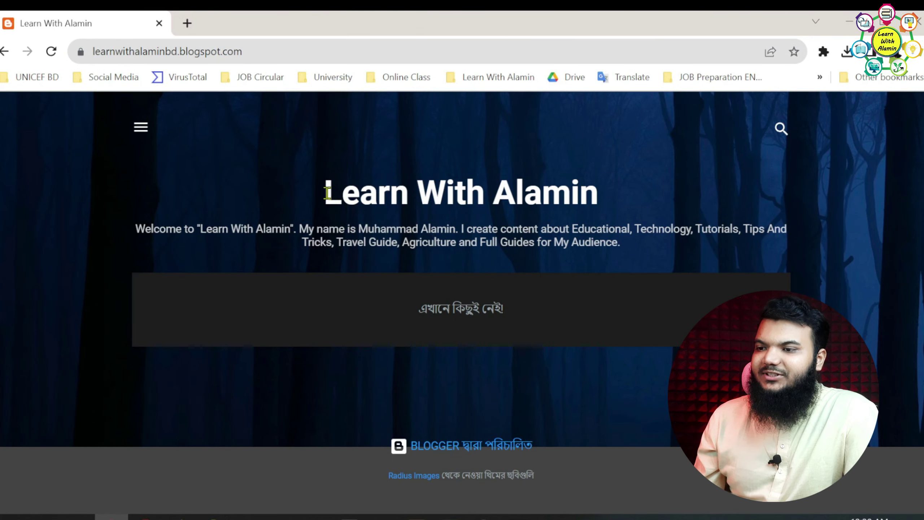
{"action": "left_click_drag", "start_coordinate": [327, 193], "coordinate": [594, 190]}
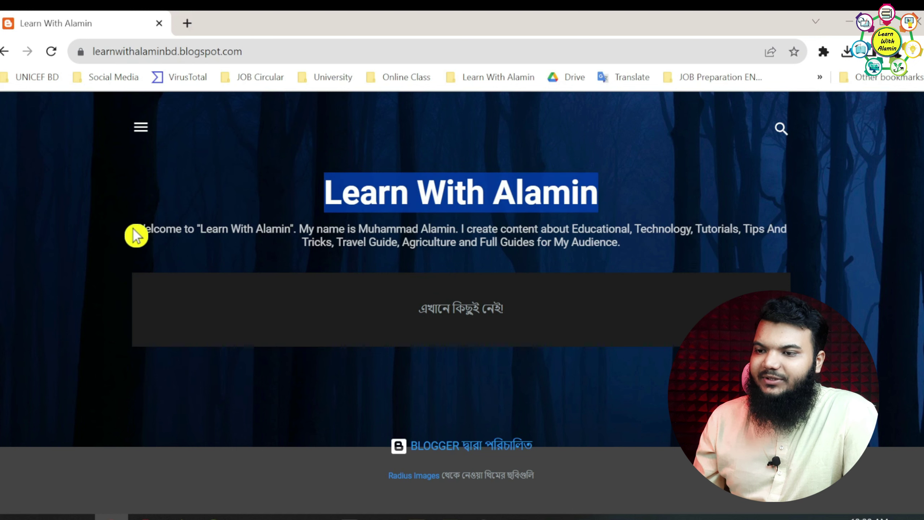
{"action": "left_click_drag", "start_coordinate": [136, 234], "coordinate": [640, 251]}
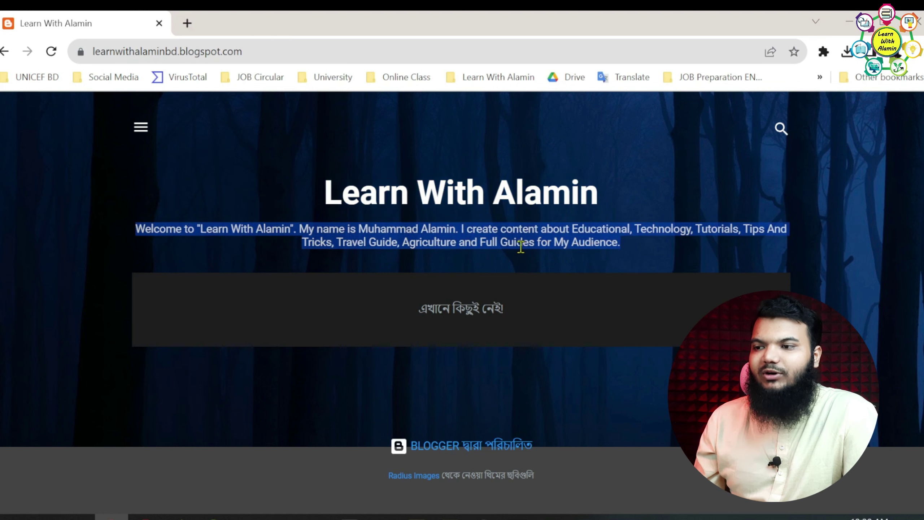
{"action": "left_click", "coordinate": [142, 51]}
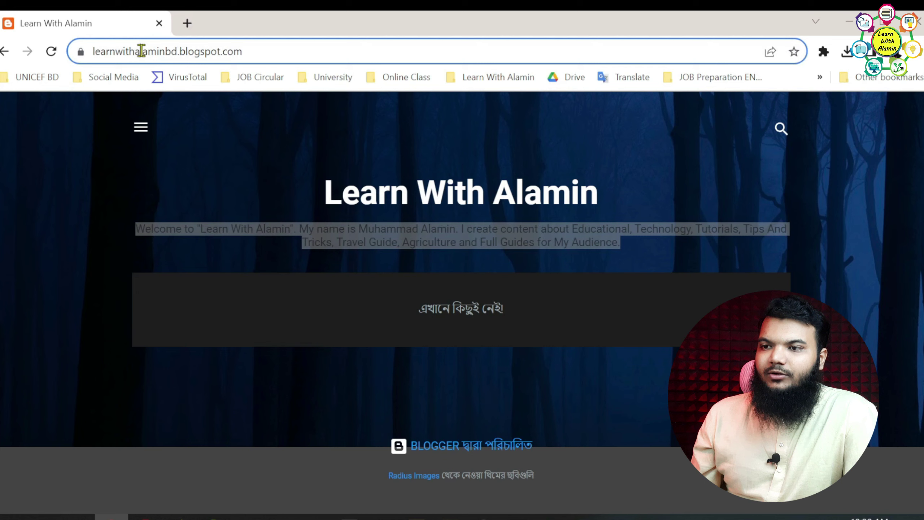
{"action": "left_click", "coordinate": [291, 47]}
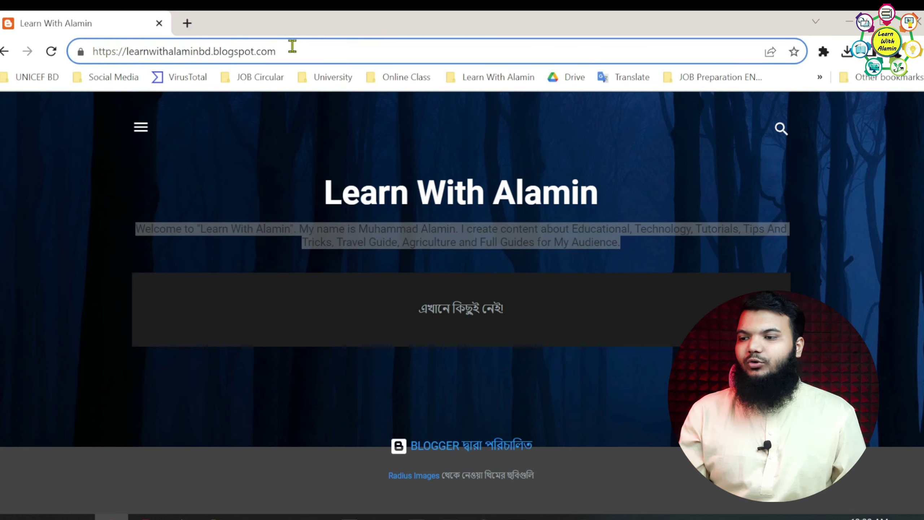